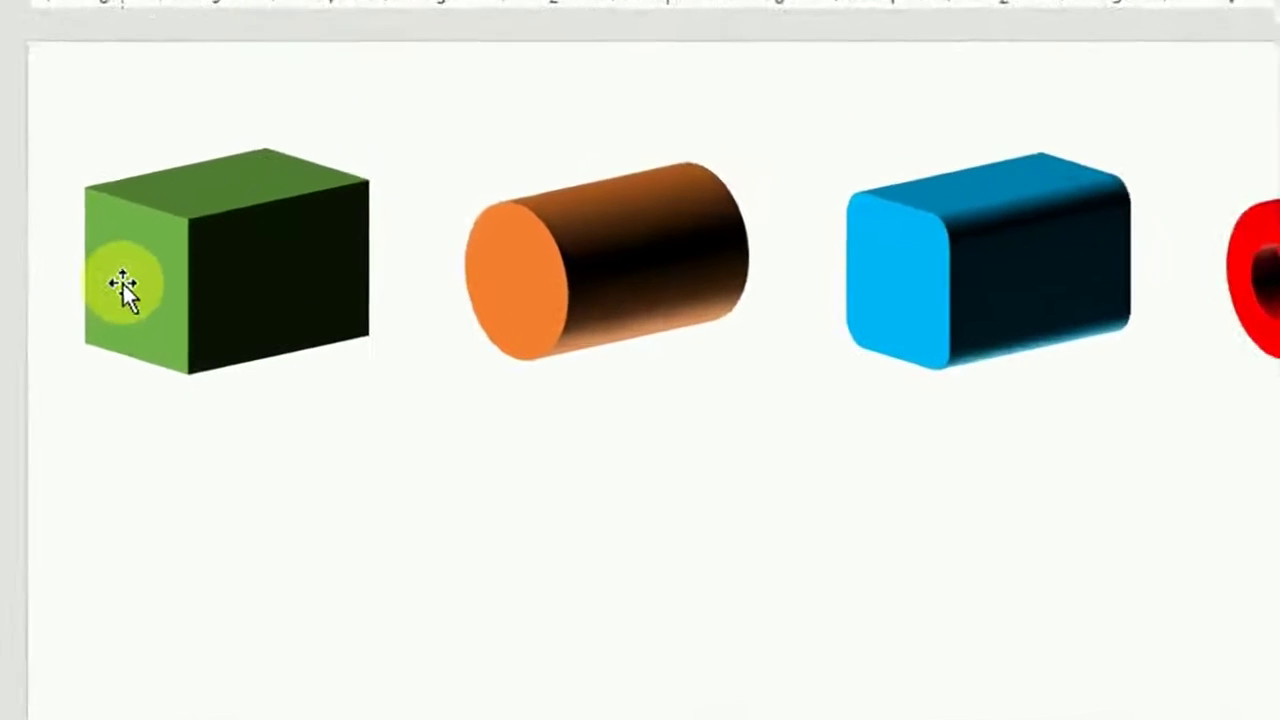
# Step: Inspect the green cube, all four 3D shapes together, and the blue rounded box
pyautogui.click(74, 274)
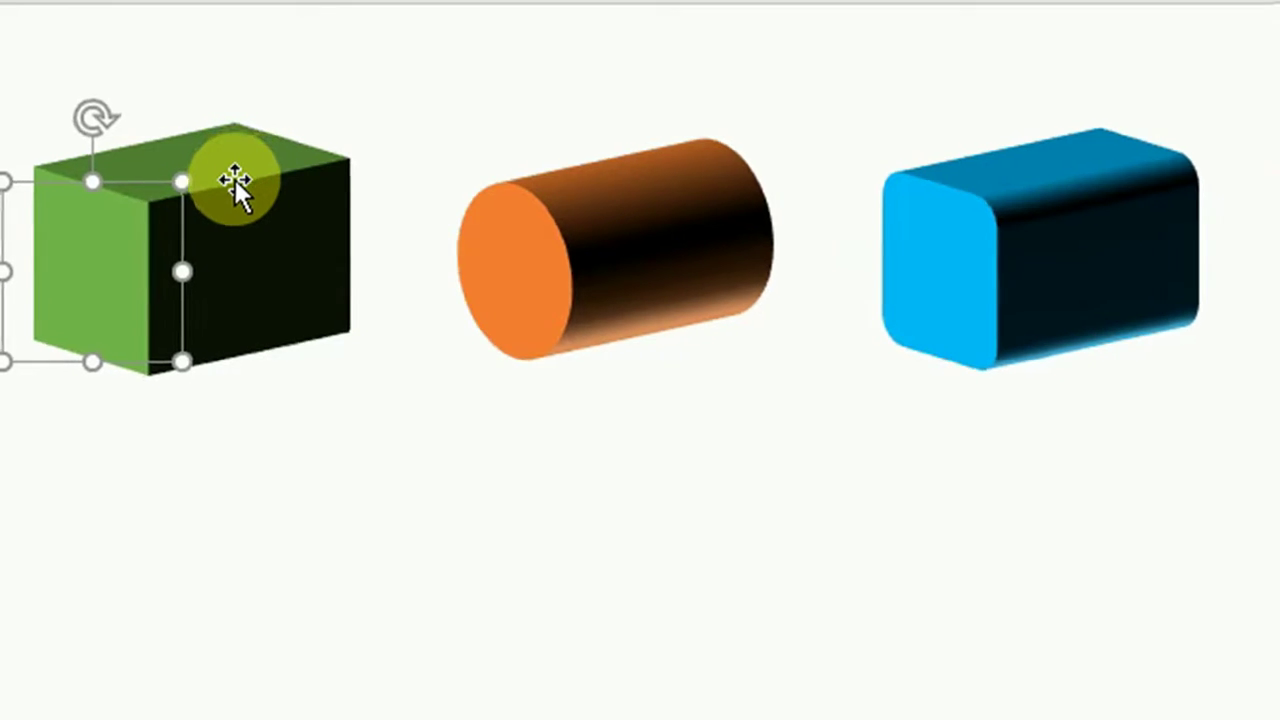
pyautogui.moveTo(113, 350)
pyautogui.mouseDown()
pyautogui.moveTo(1216, 200)
pyautogui.moveTo(1257, 90)
pyautogui.mouseUp()
pyautogui.click(857, 425)
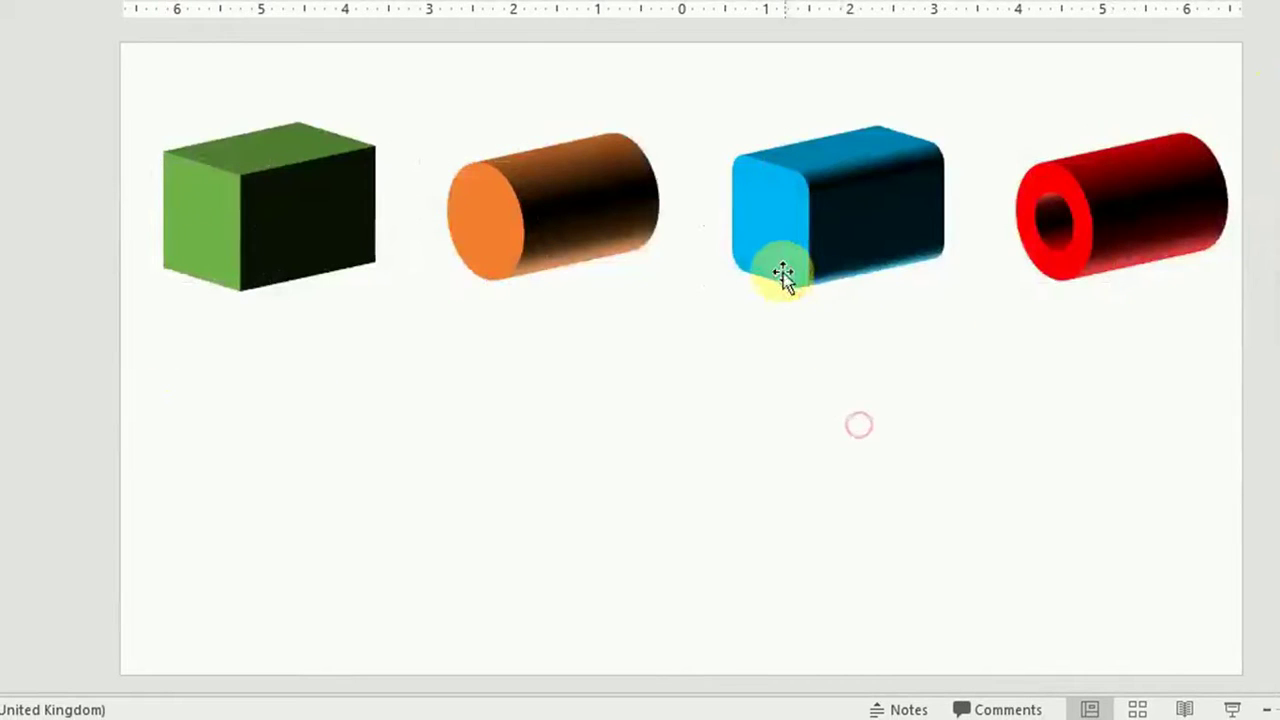
pyautogui.click(747, 233)
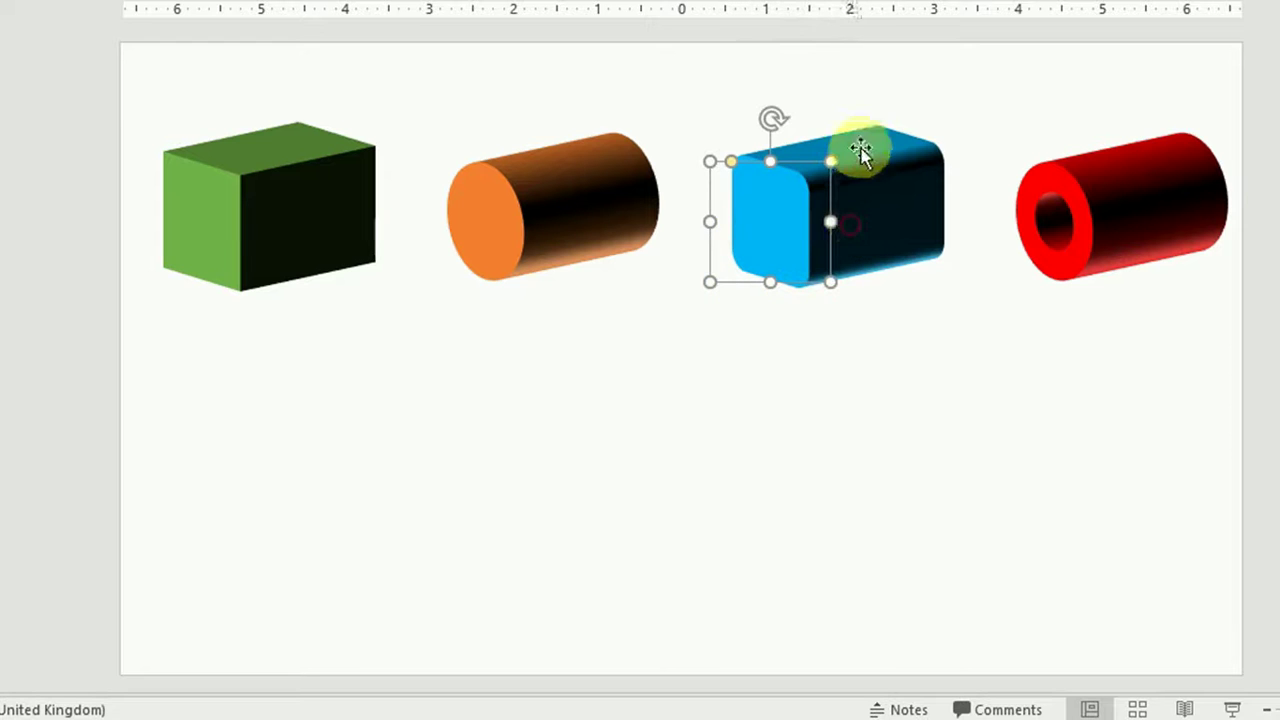
pyautogui.click(426, 347)
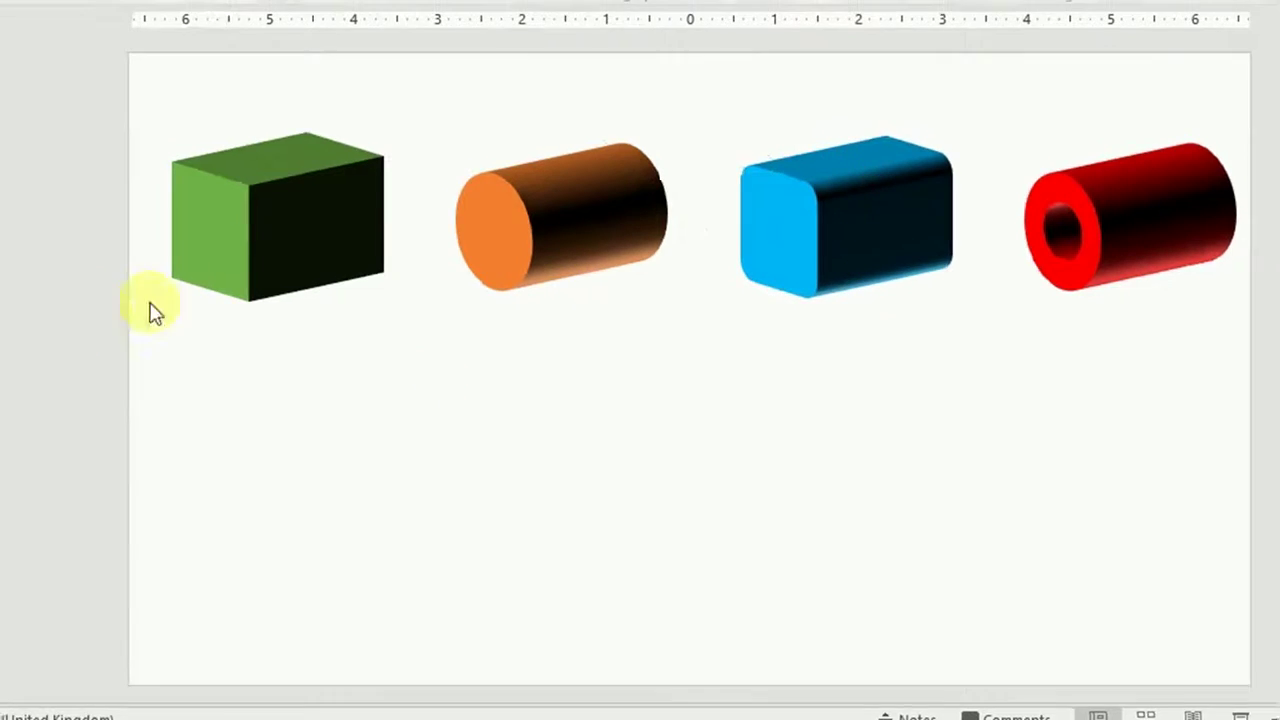
# Step: With the green cube selected, bring up the Insert Shapes gallery
pyautogui.click(213, 216)
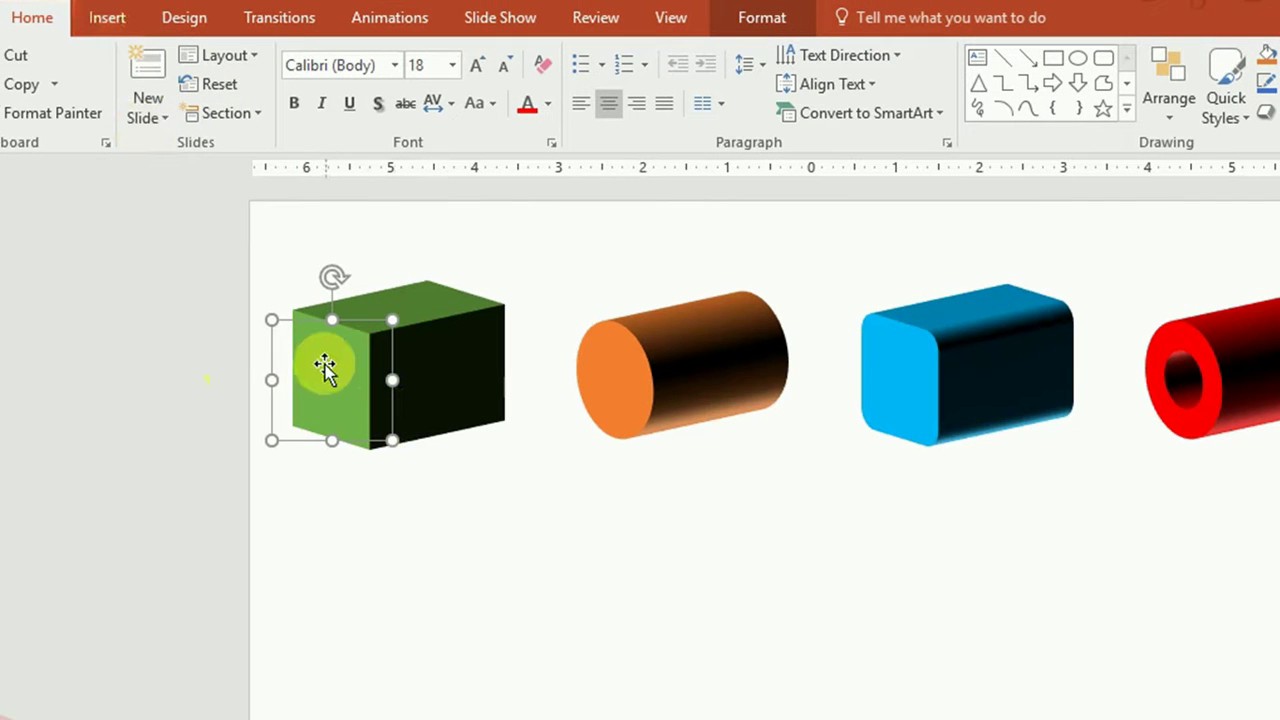
pyautogui.click(118, 20)
pyautogui.click(348, 108)
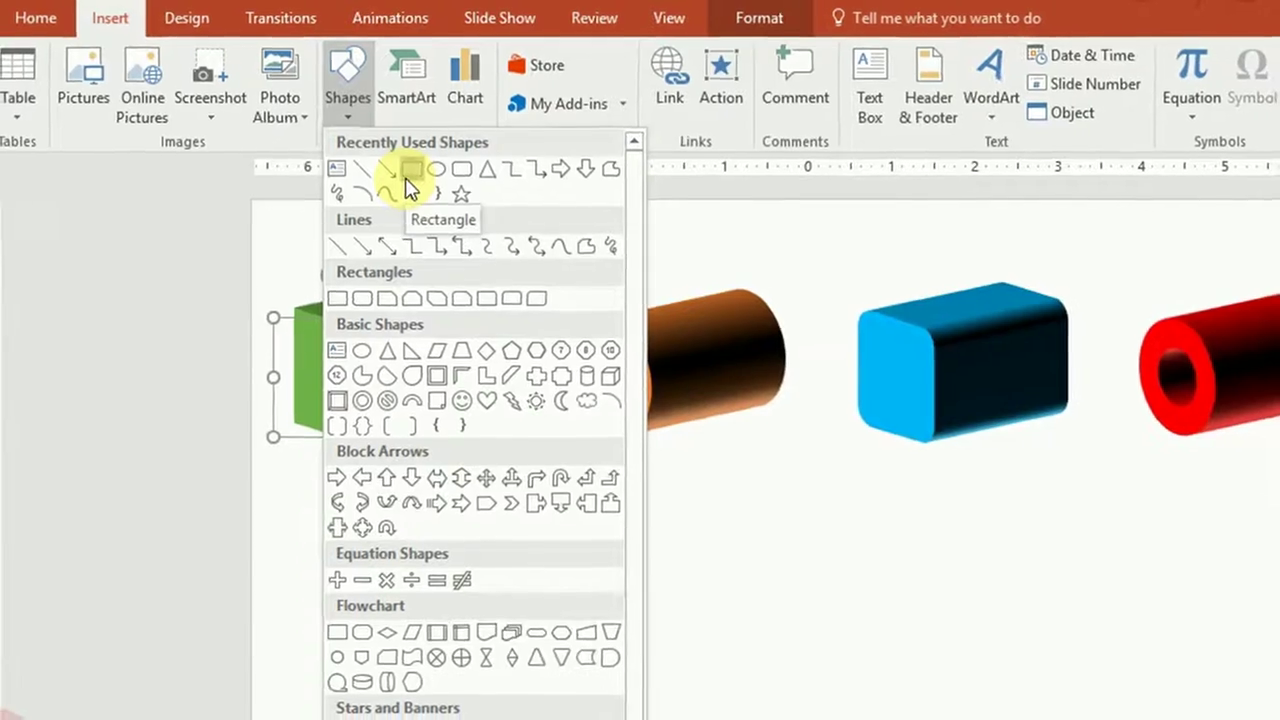
# Step: Draw a blue 1.25" square below the green cube and show its Format Shape effects
pyautogui.click(405, 180)
pyautogui.moveTo(345, 480)
pyautogui.mouseDown()
pyautogui.moveTo(416, 568)
pyautogui.moveTo(400, 574)
pyautogui.mouseUp()
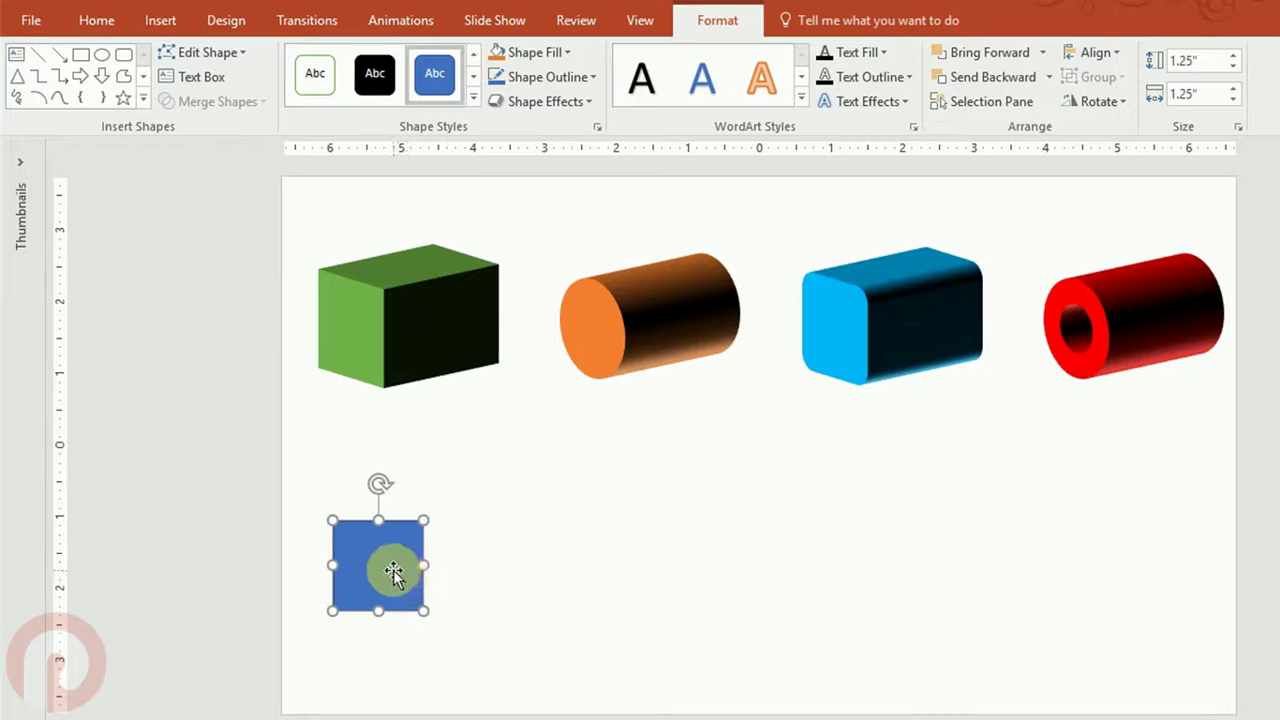
pyautogui.rightClick(393, 569)
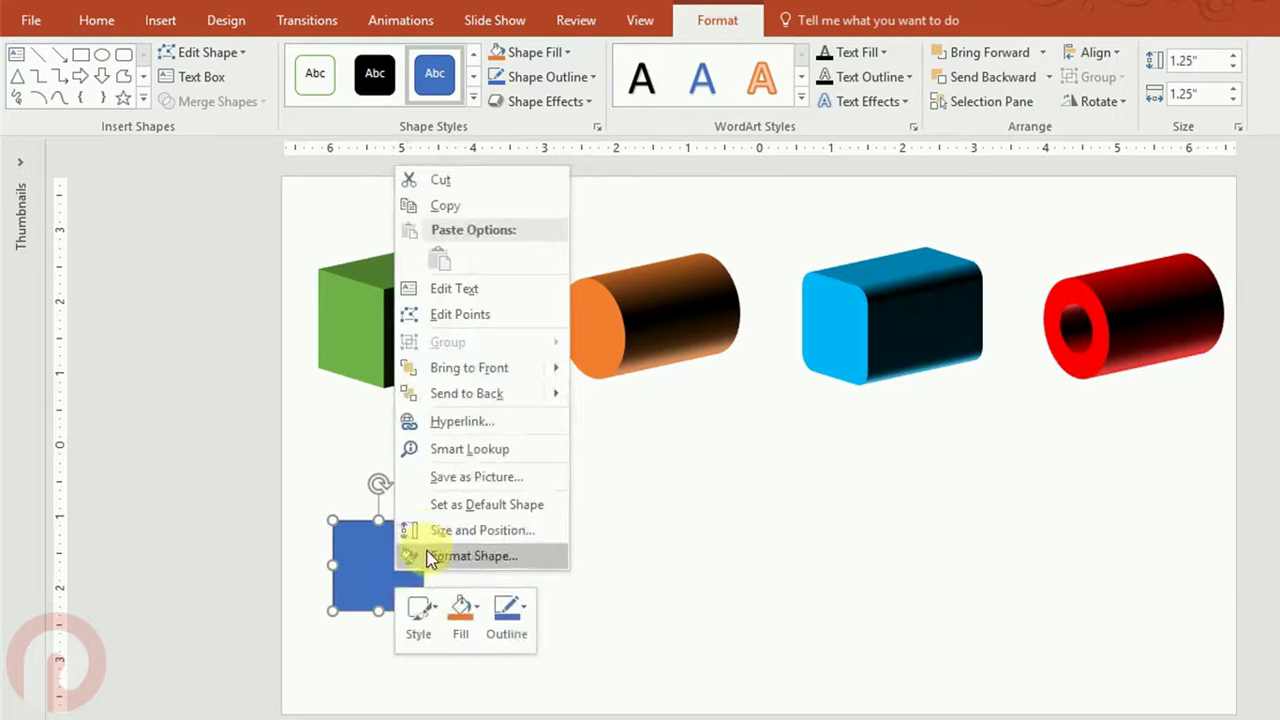
pyautogui.click(430, 556)
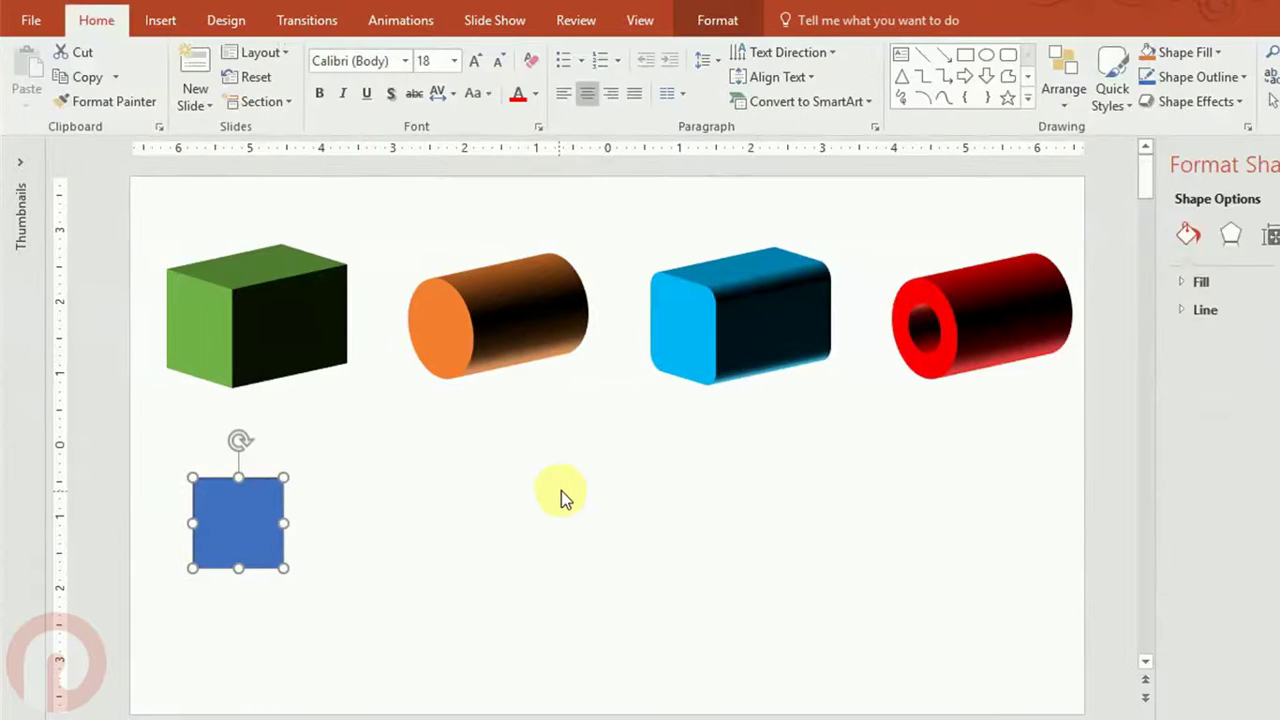
pyautogui.click(1231, 238)
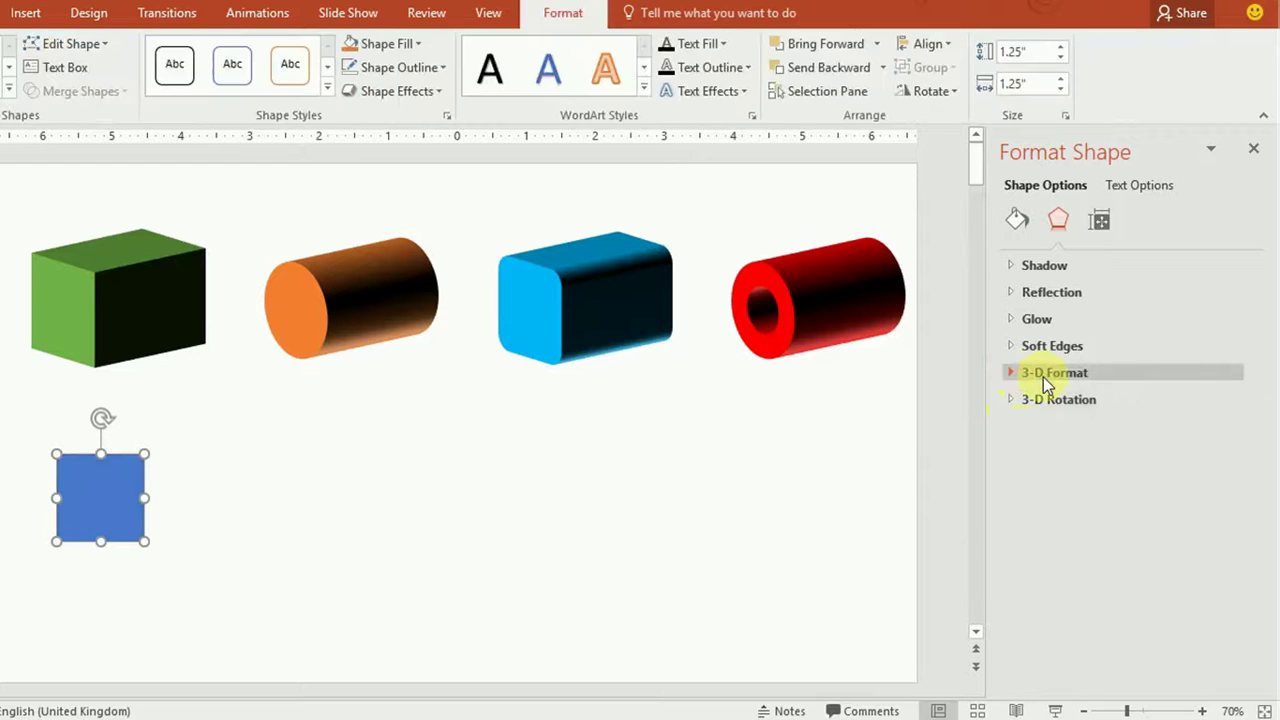
# Step: Set the blue square's top bevel height to 150 pt and expand 3-D Rotation
pyautogui.click(1043, 377)
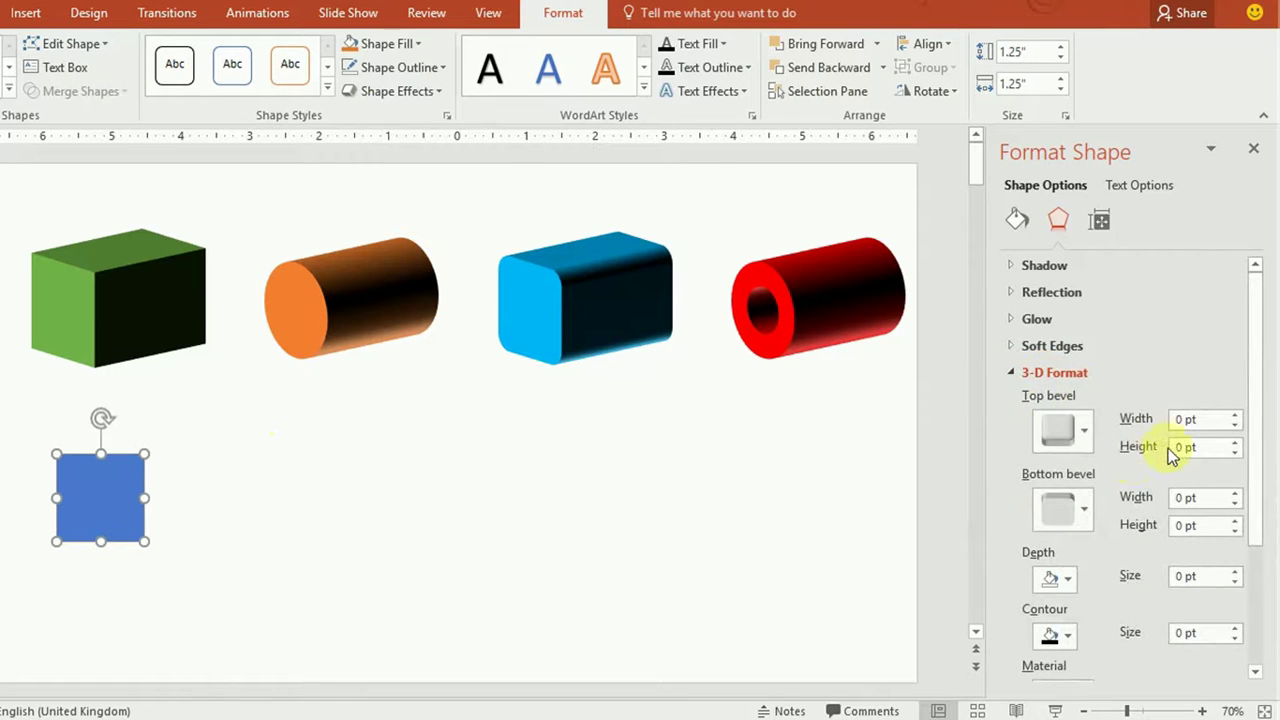
pyautogui.click(1199, 449)
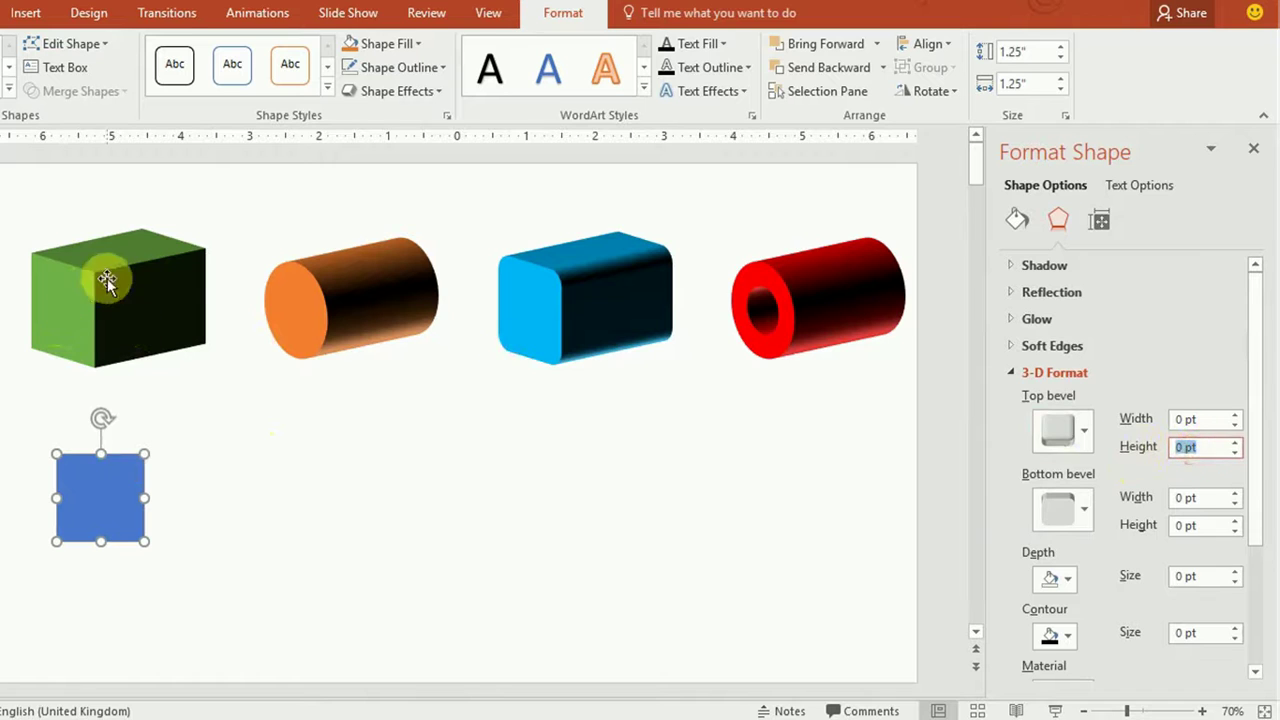
pyautogui.click(1208, 451)
pyautogui.write('150')
pyautogui.press('Tab')
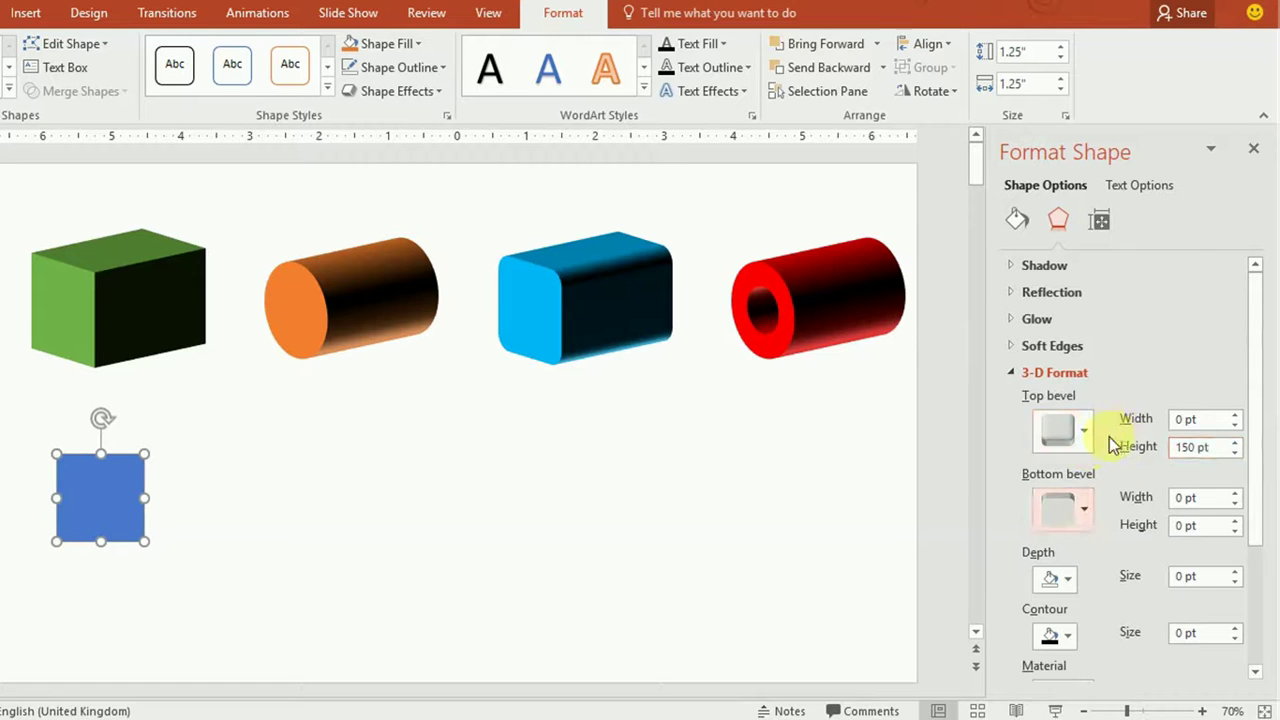
pyautogui.moveTo(1257, 371); pyautogui.dragTo(1260, 523)
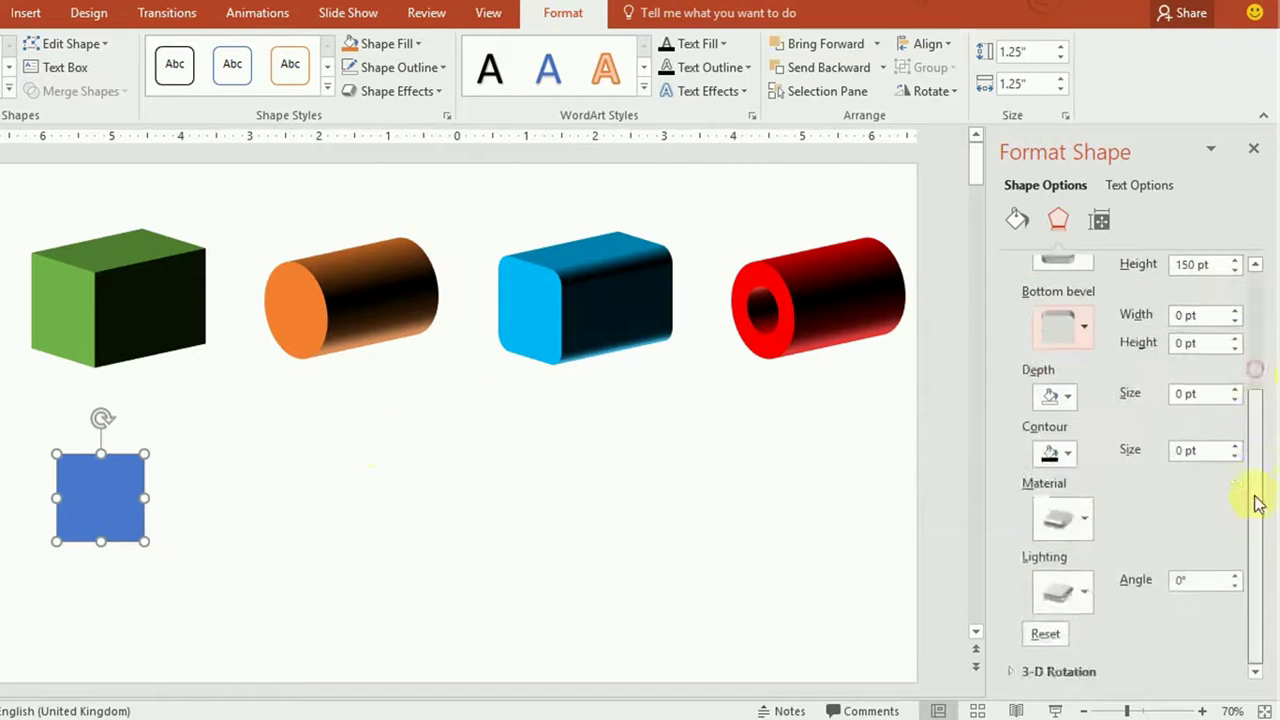
pyautogui.click(1010, 672)
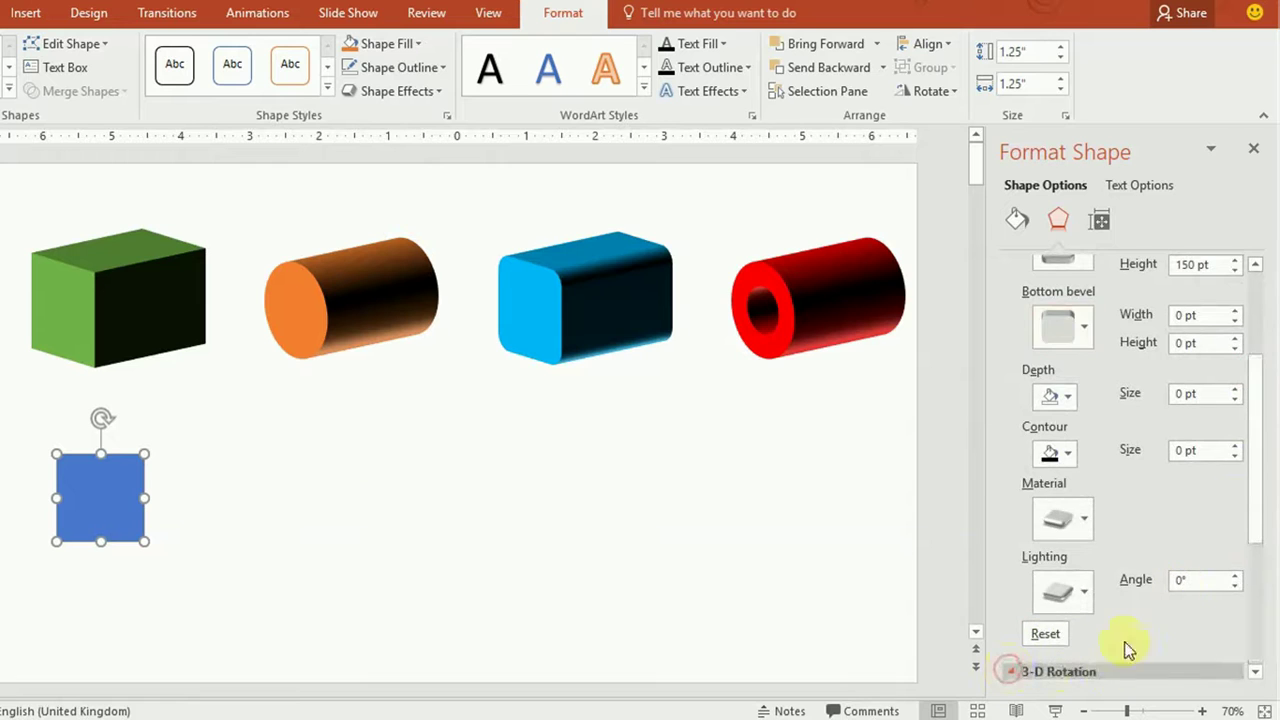
pyautogui.click(1140, 550)
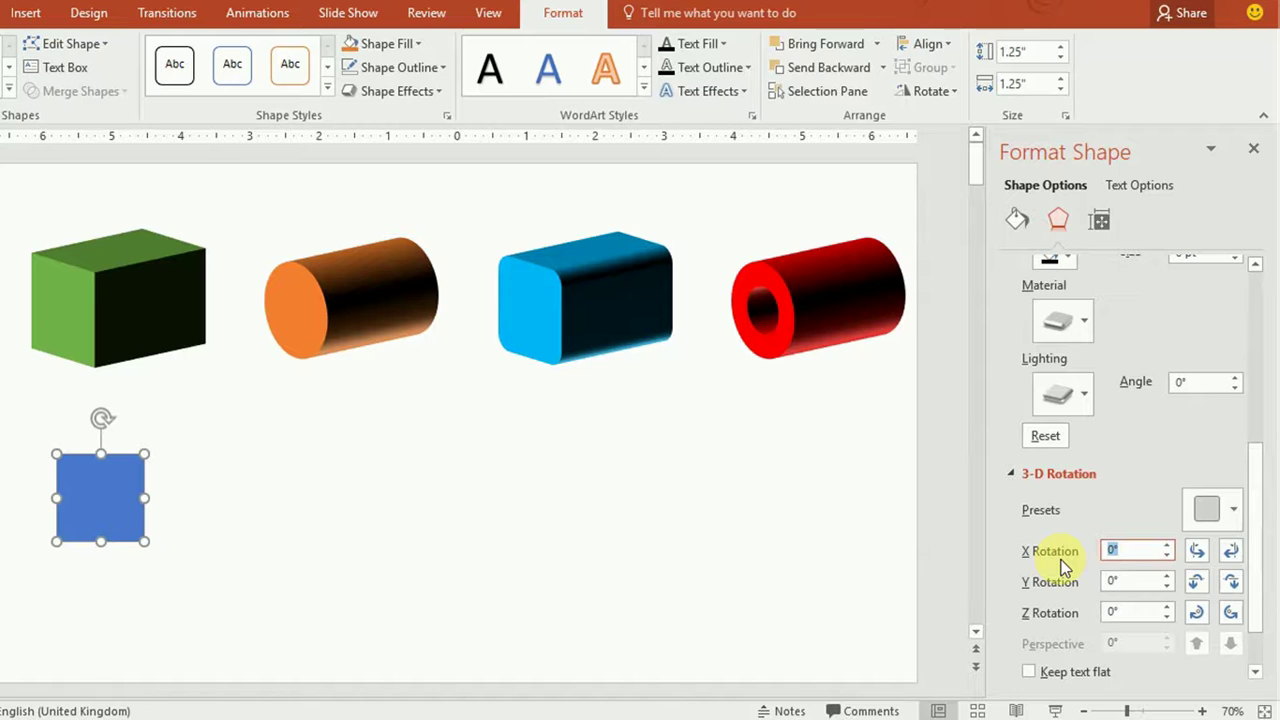
# Step: Rotate the blue square 50° on X and 15° on Y so it becomes a box
pyautogui.click(1111, 549)
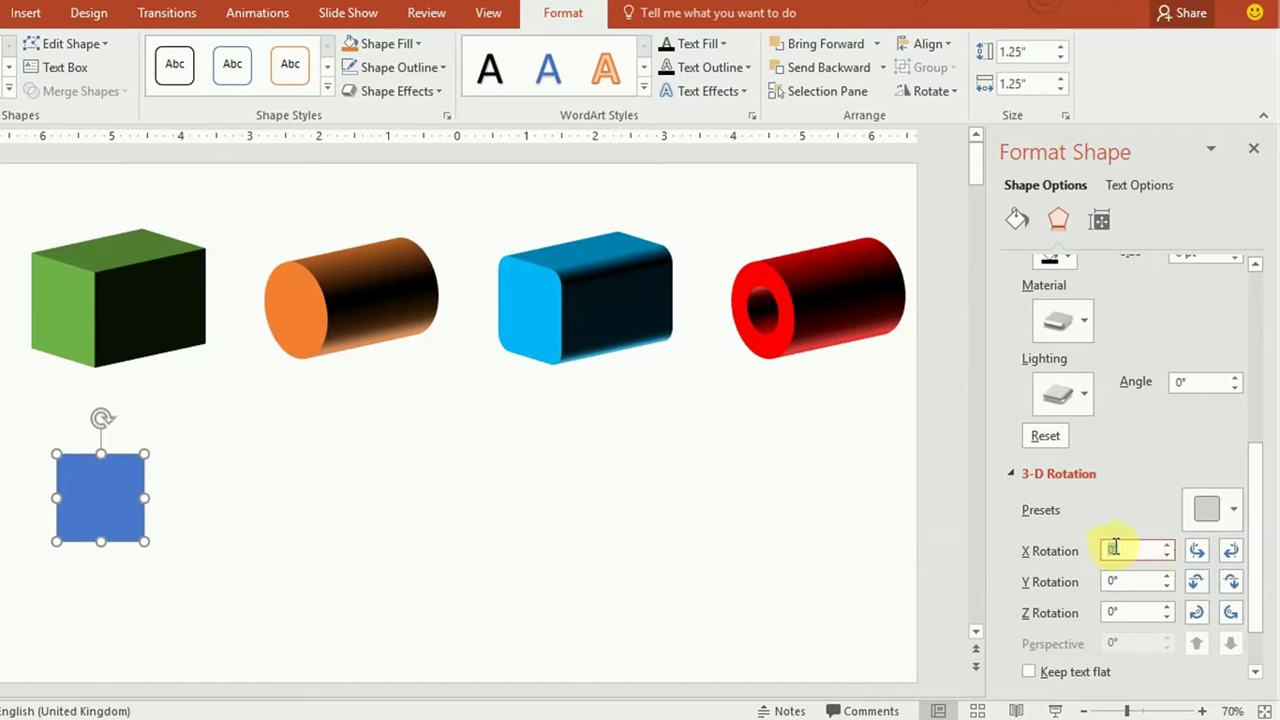
pyautogui.write('50')
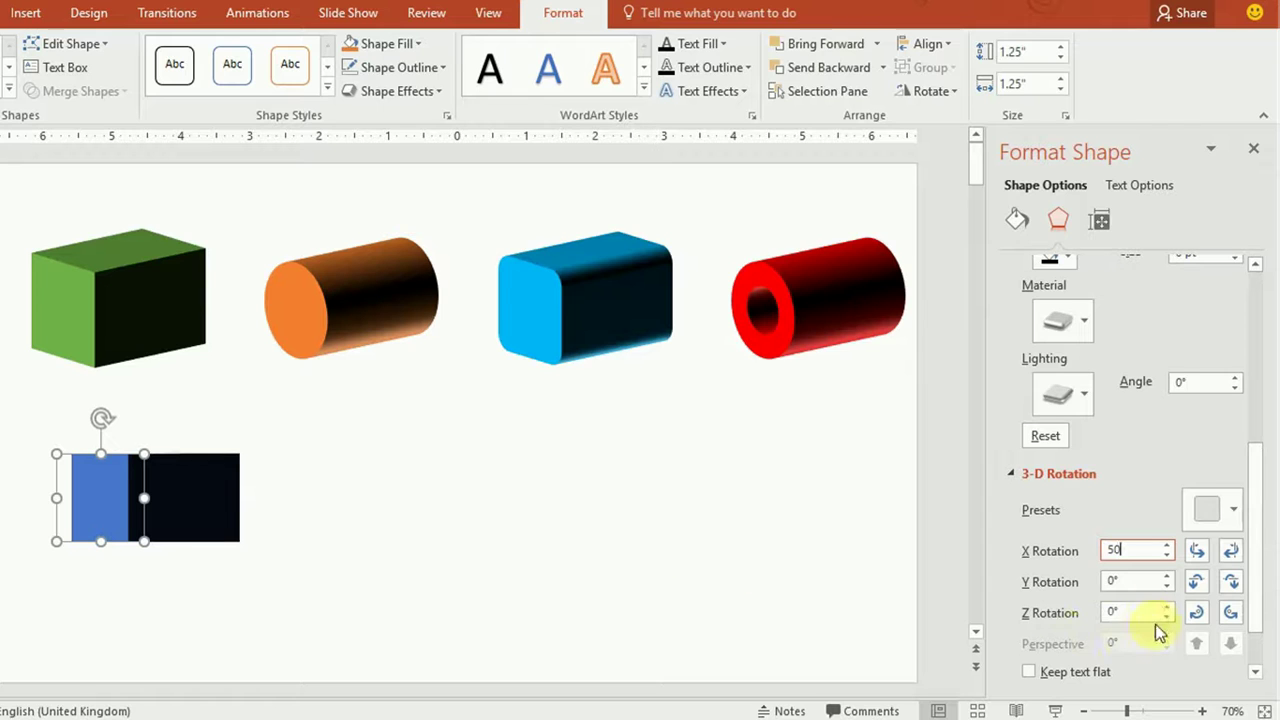
pyautogui.click(1114, 578)
pyautogui.write('15')
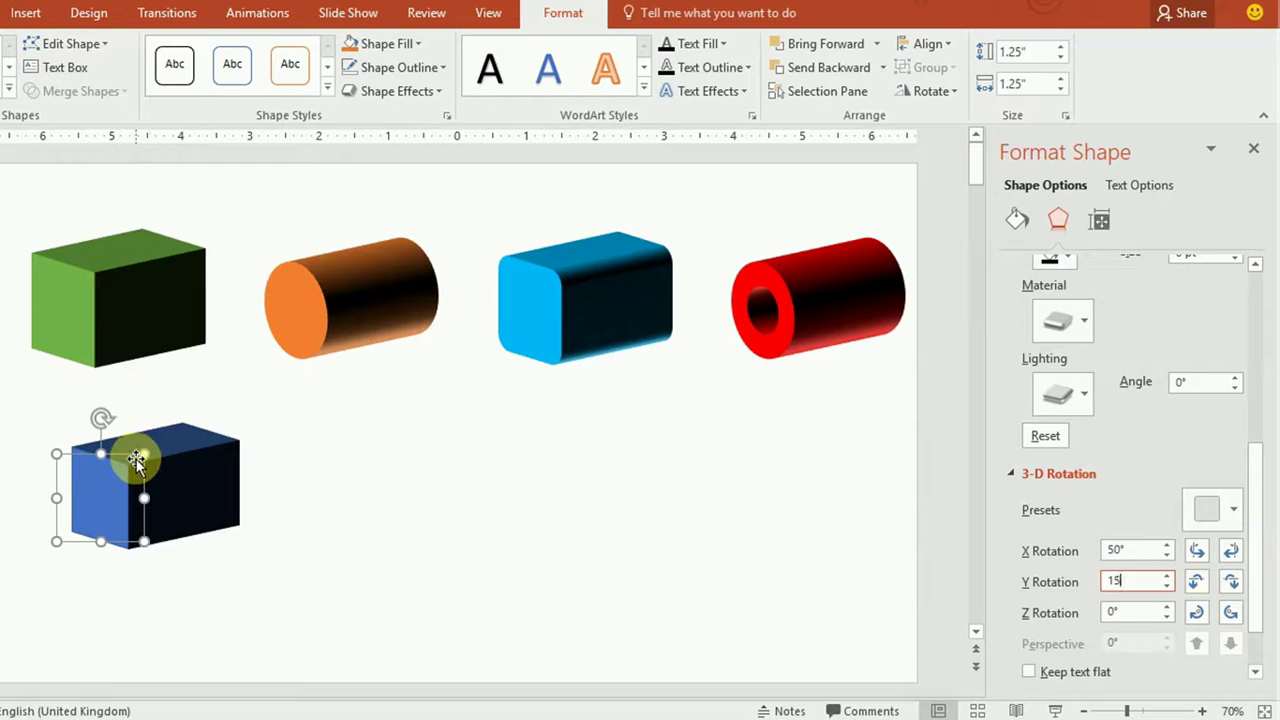
pyautogui.scroll(-1, 1137, 546)
pyautogui.scroll(3, 1140, 544)
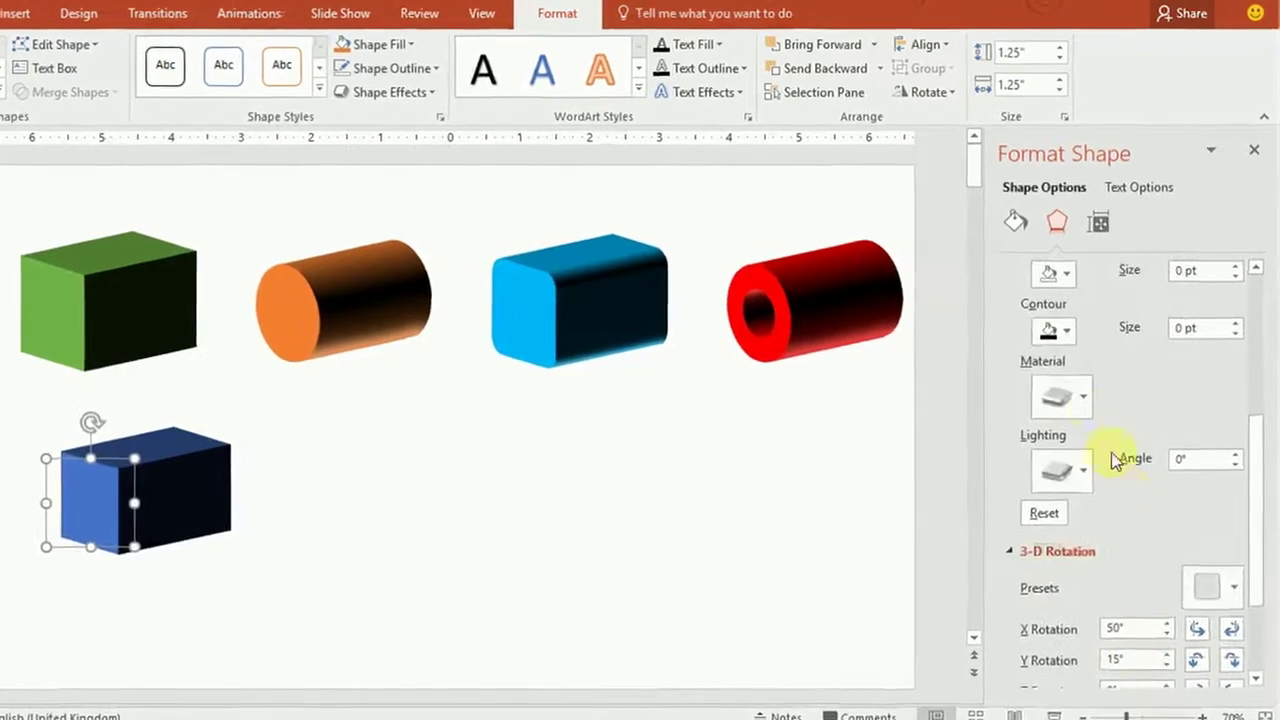
pyautogui.click(1083, 401)
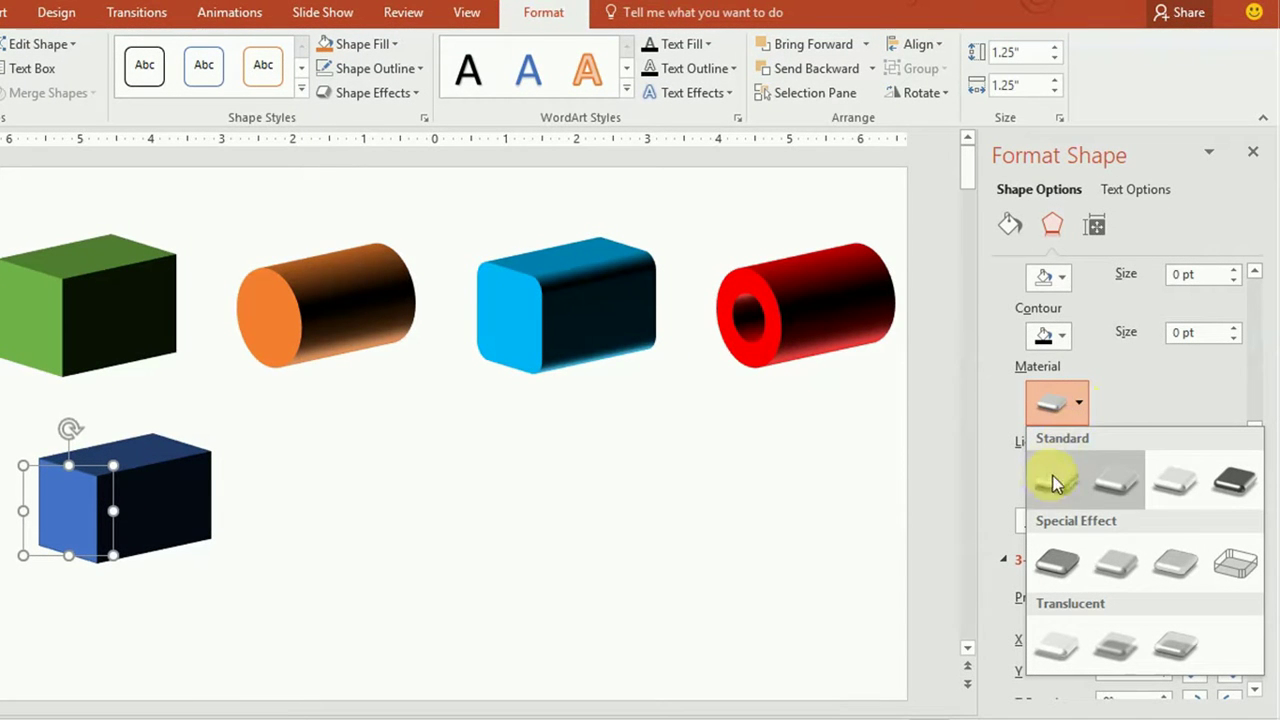
# Step: Try Metal and Matte, then settle on the Soft Edge material for the blue box
pyautogui.click(1228, 478)
pyautogui.click(1077, 407)
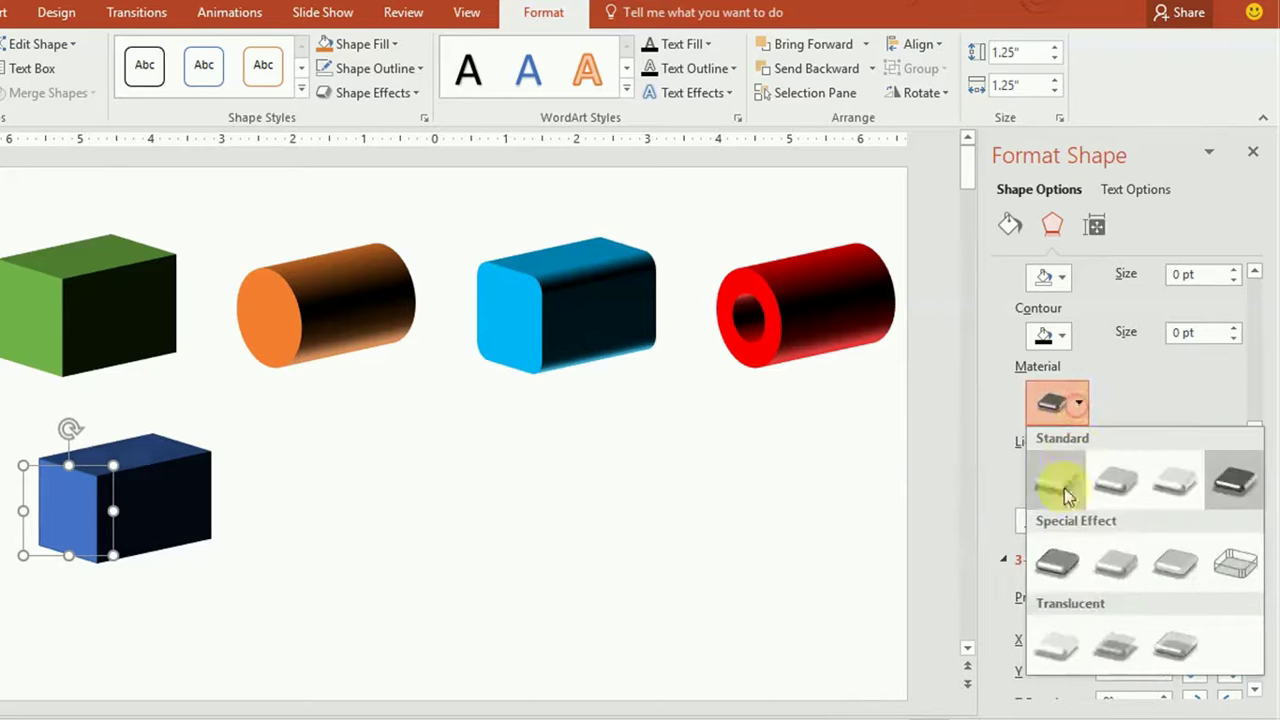
pyautogui.click(1064, 489)
pyautogui.click(1070, 405)
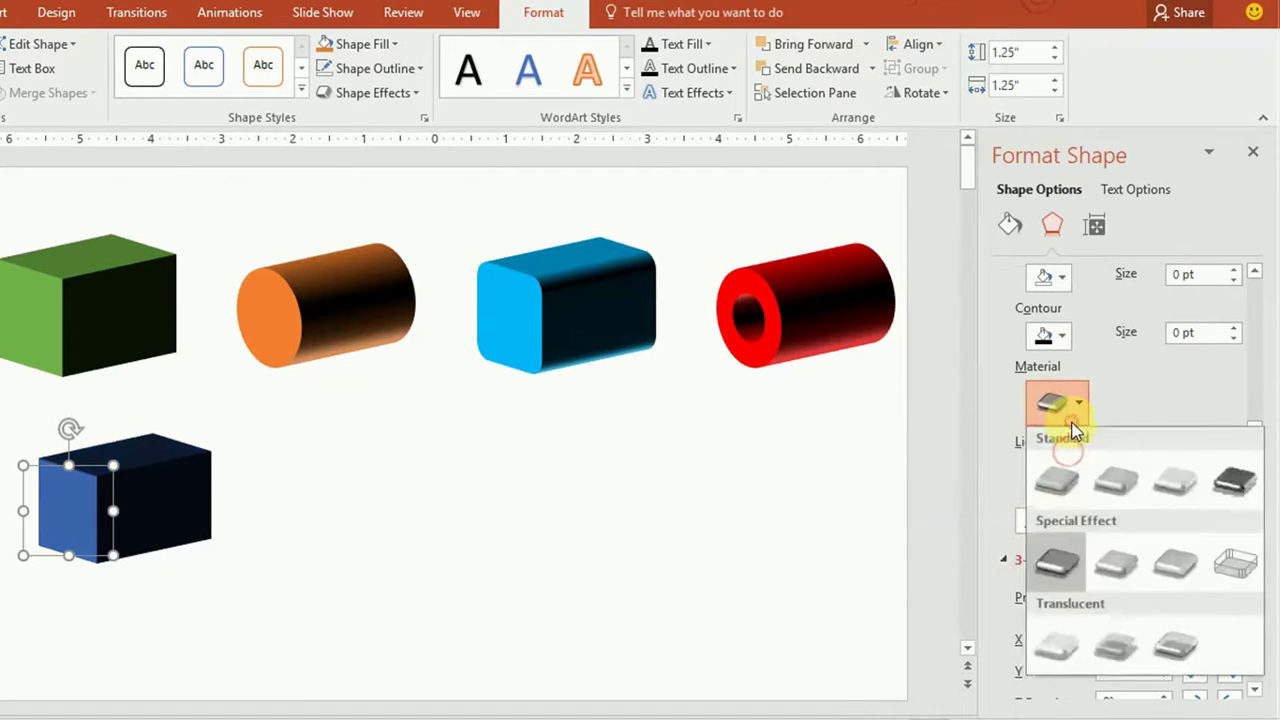
pyautogui.click(1120, 562)
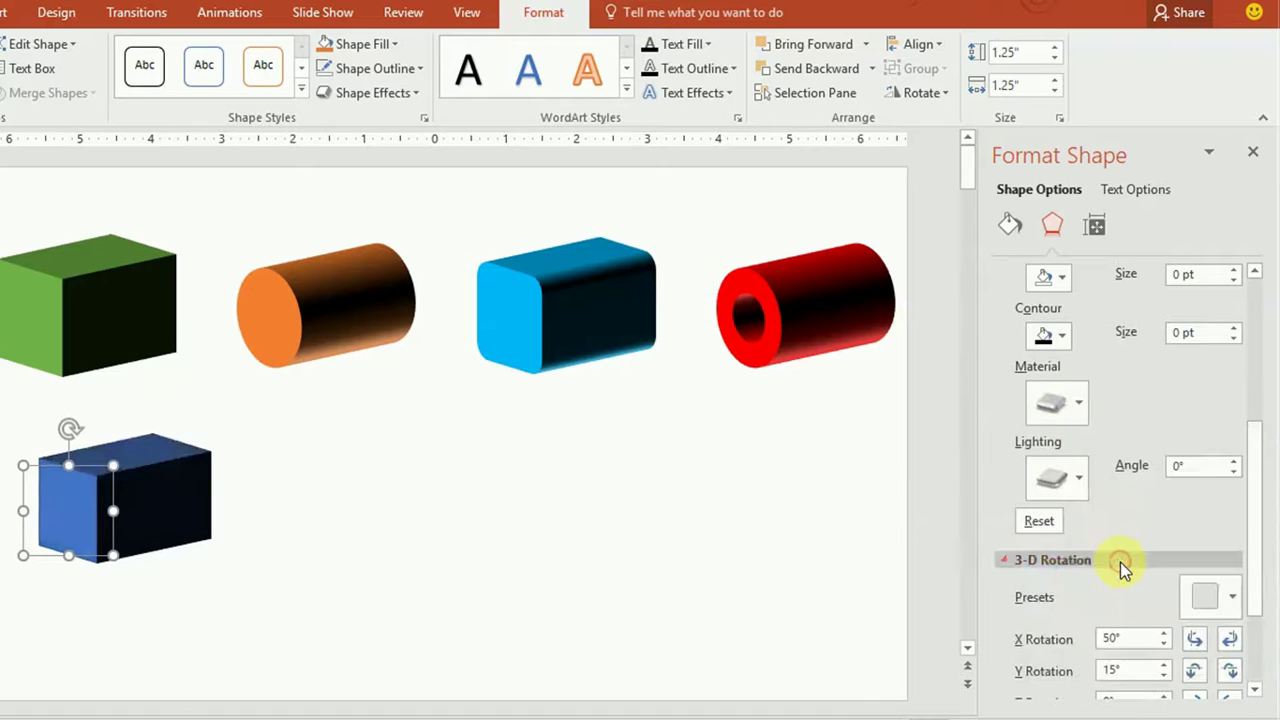
# Step: Apply a Neutral lighting preset and nudge the blue box slightly left
pyautogui.click(1058, 476)
pyautogui.click(1116, 118)
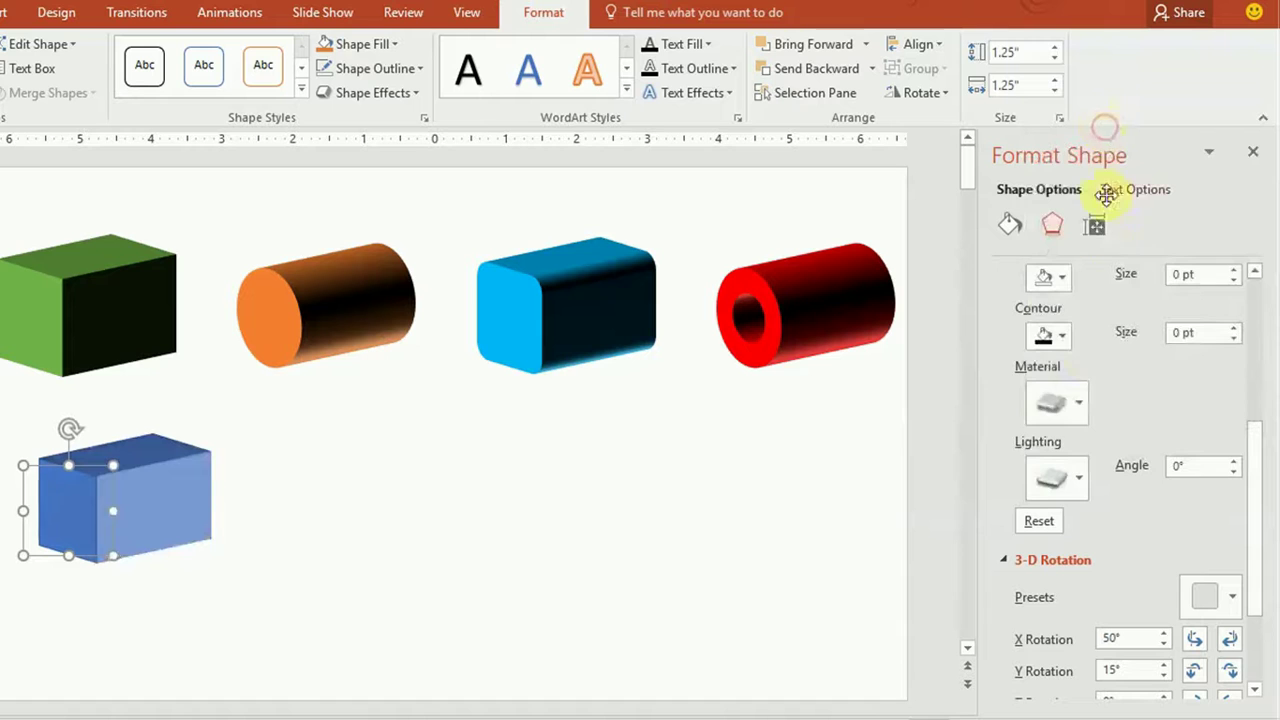
pyautogui.click(1059, 471)
pyautogui.click(1193, 121)
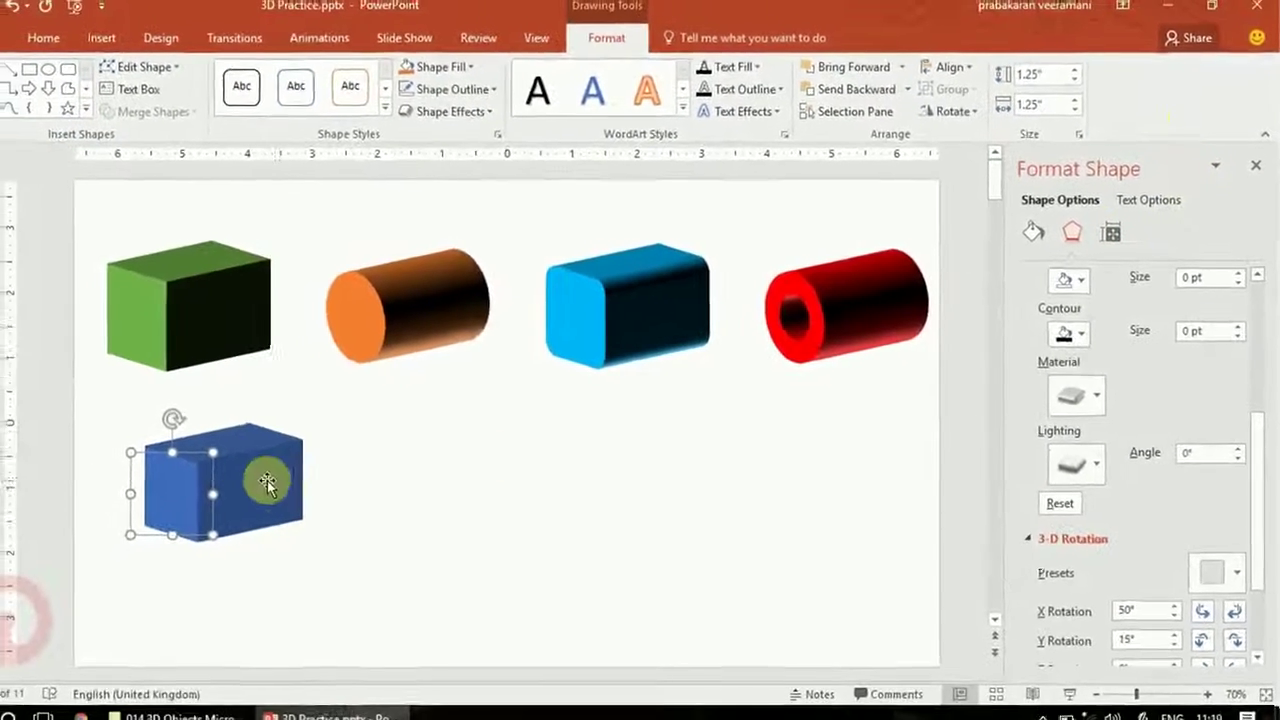
pyautogui.click(97, 499)
pyautogui.moveTo(217, 479); pyautogui.dragTo(179, 474)
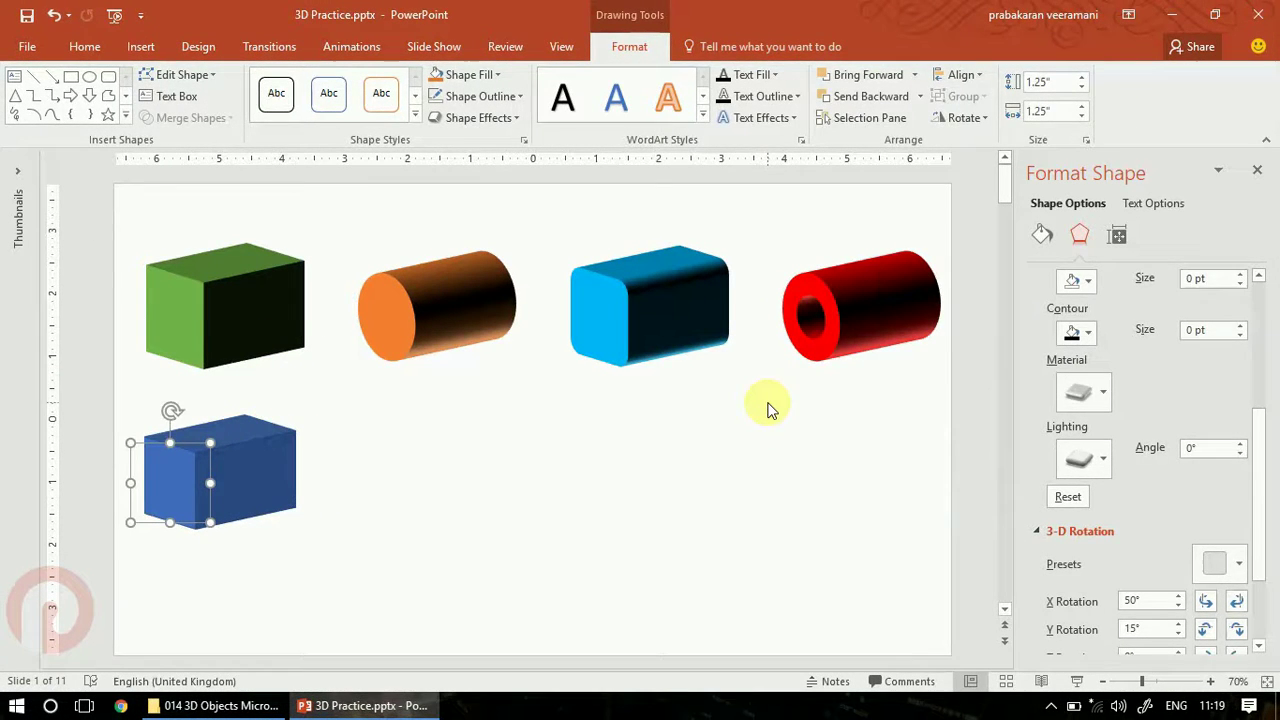
# Step: Draw a blue circle on the lower row next to the blue box
pyautogui.click(771, 526)
pyautogui.moveTo(333, 194); pyautogui.dragTo(957, 433)
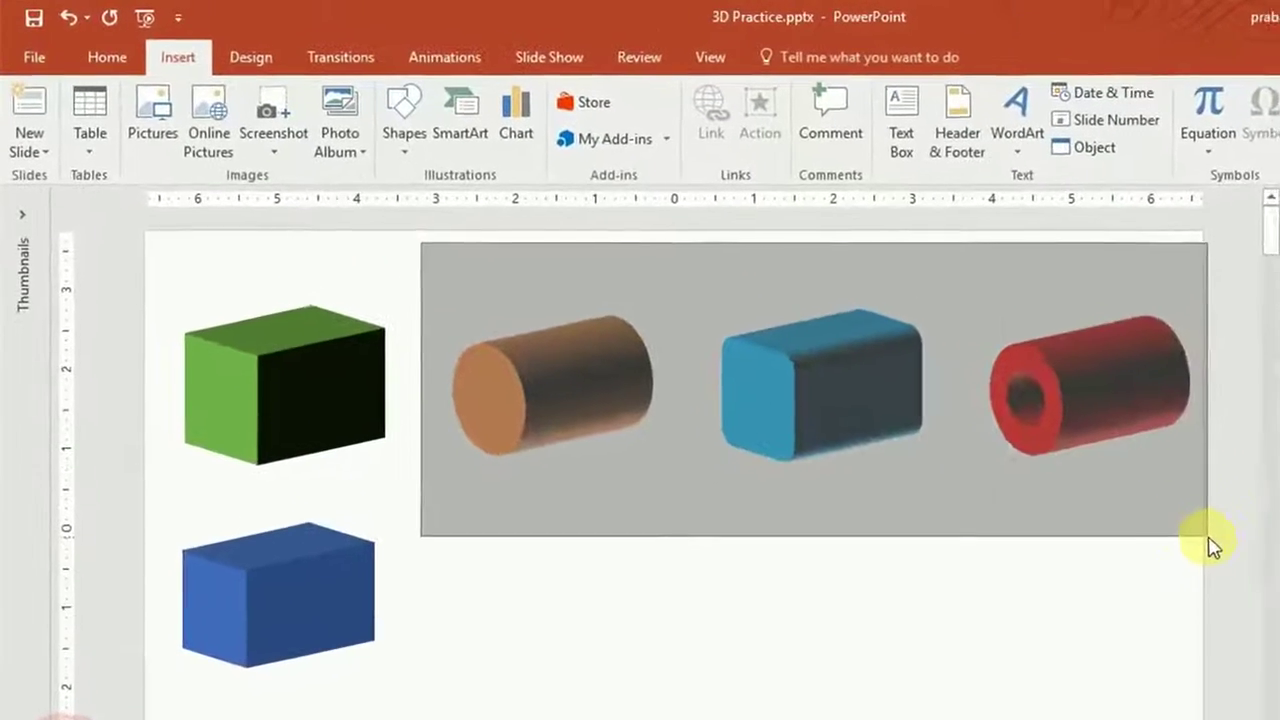
pyautogui.moveTo(1118, 505); pyautogui.dragTo(1206, 543)
pyautogui.click(503, 440)
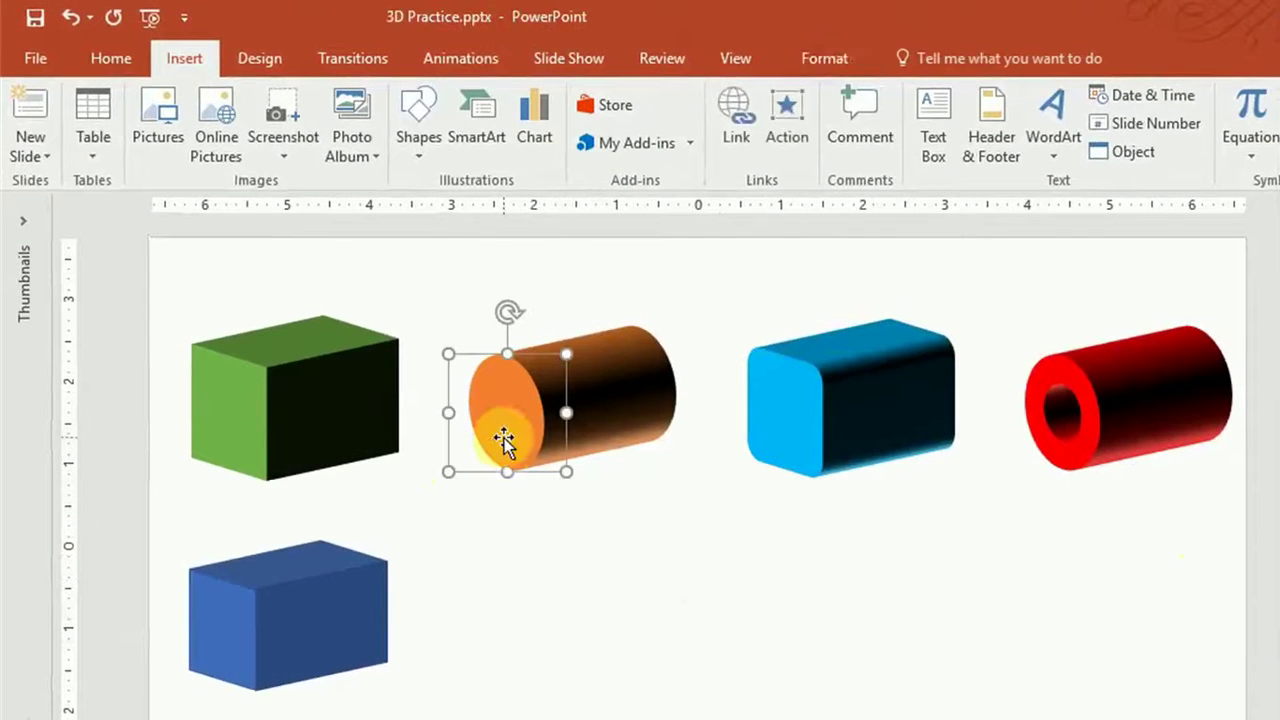
pyautogui.click(430, 140)
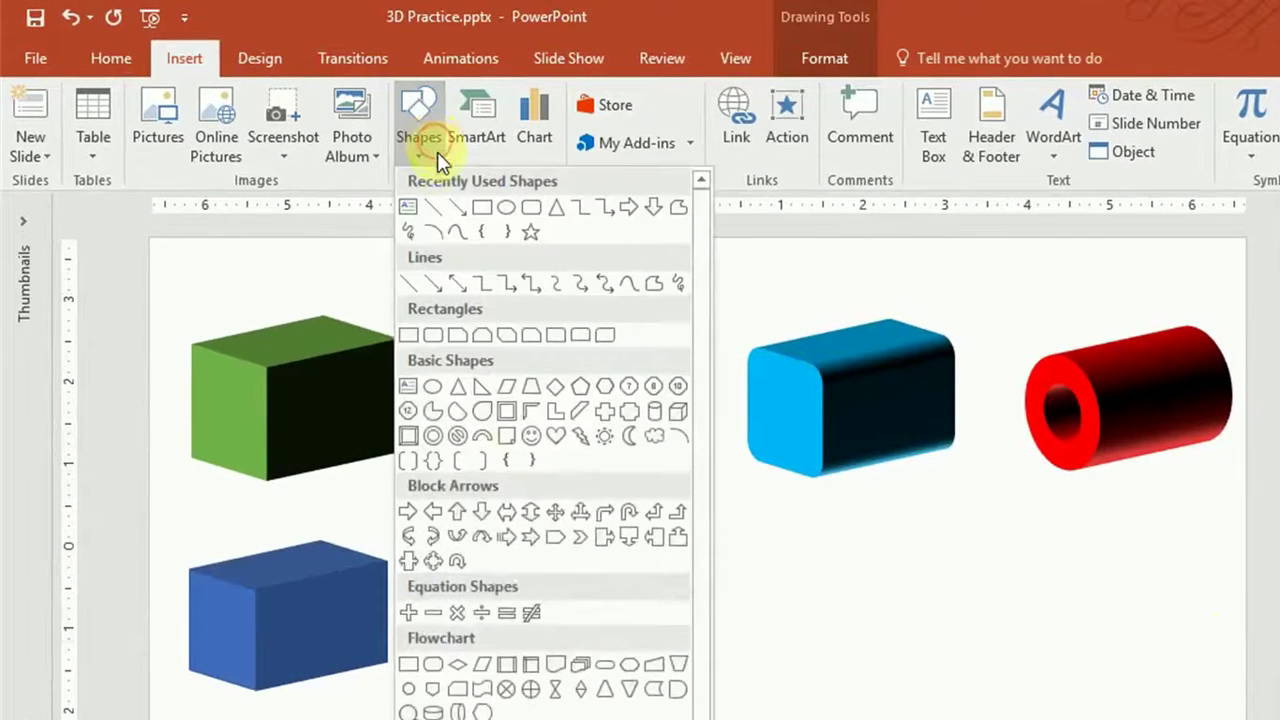
pyautogui.click(506, 207)
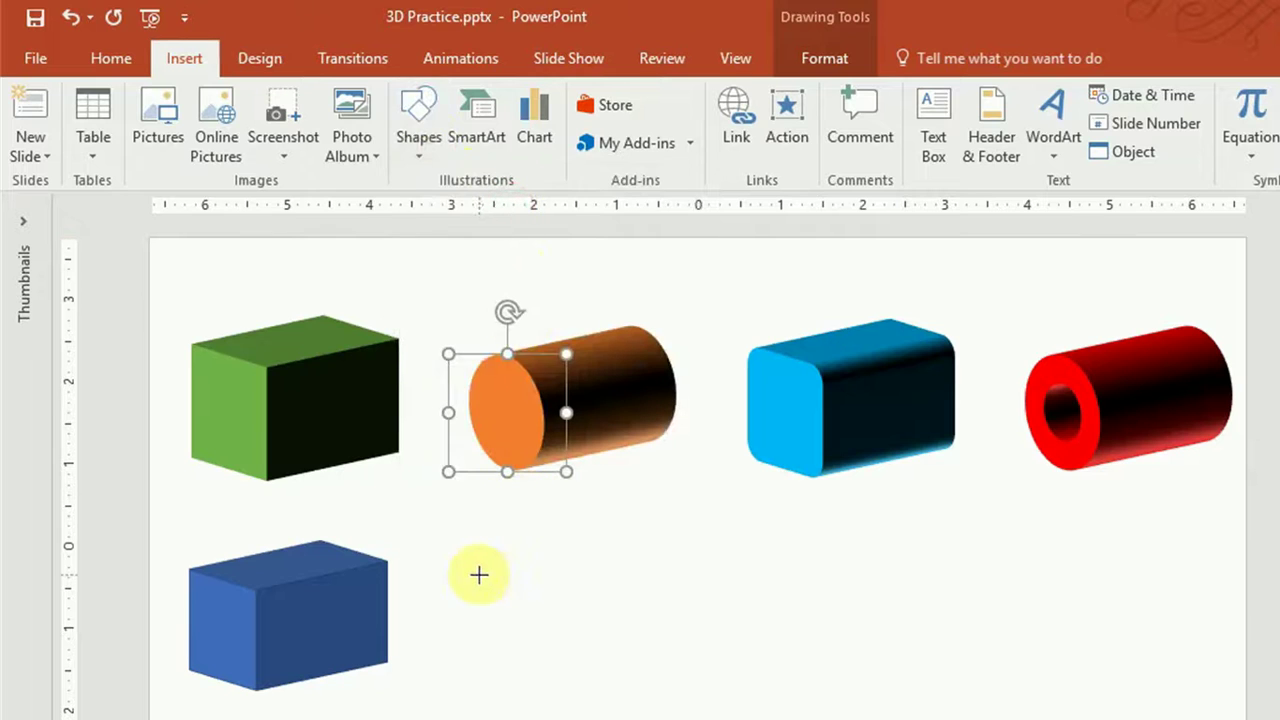
pyautogui.moveTo(473, 572); pyautogui.dragTo(588, 692)
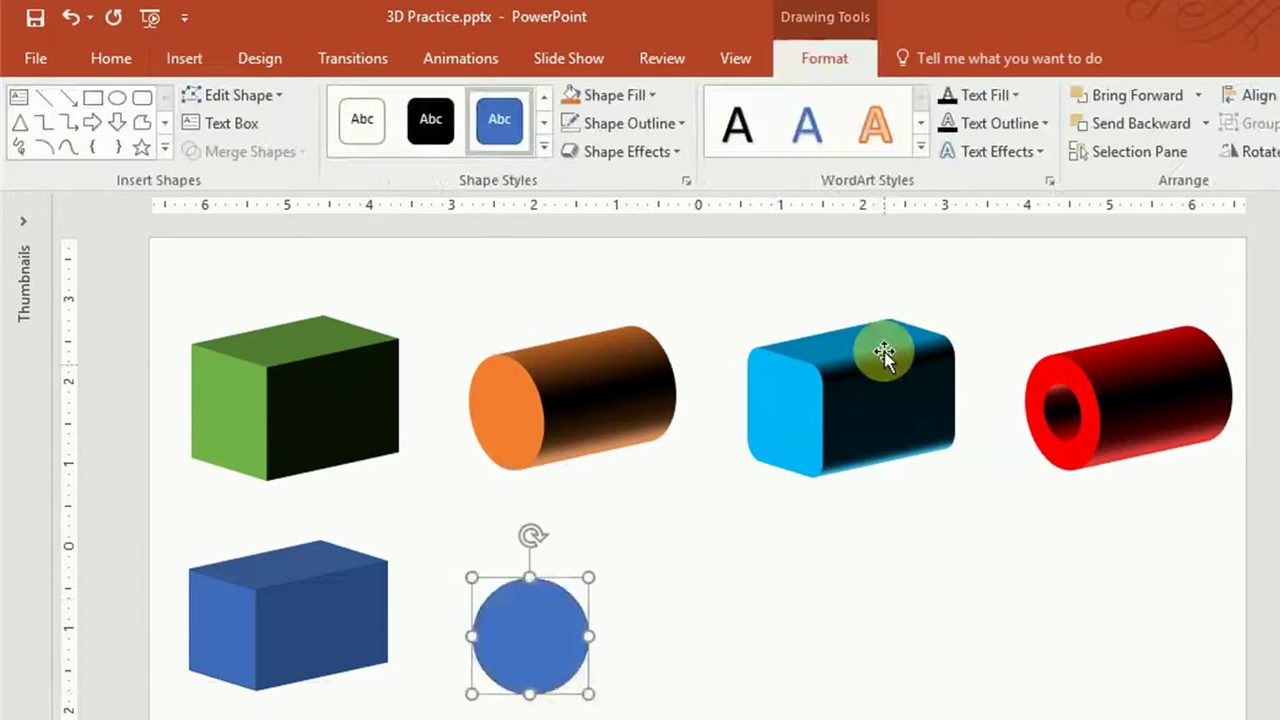
# Step: Draw a blue rounded square to the right of the circle
pyautogui.click(818, 389)
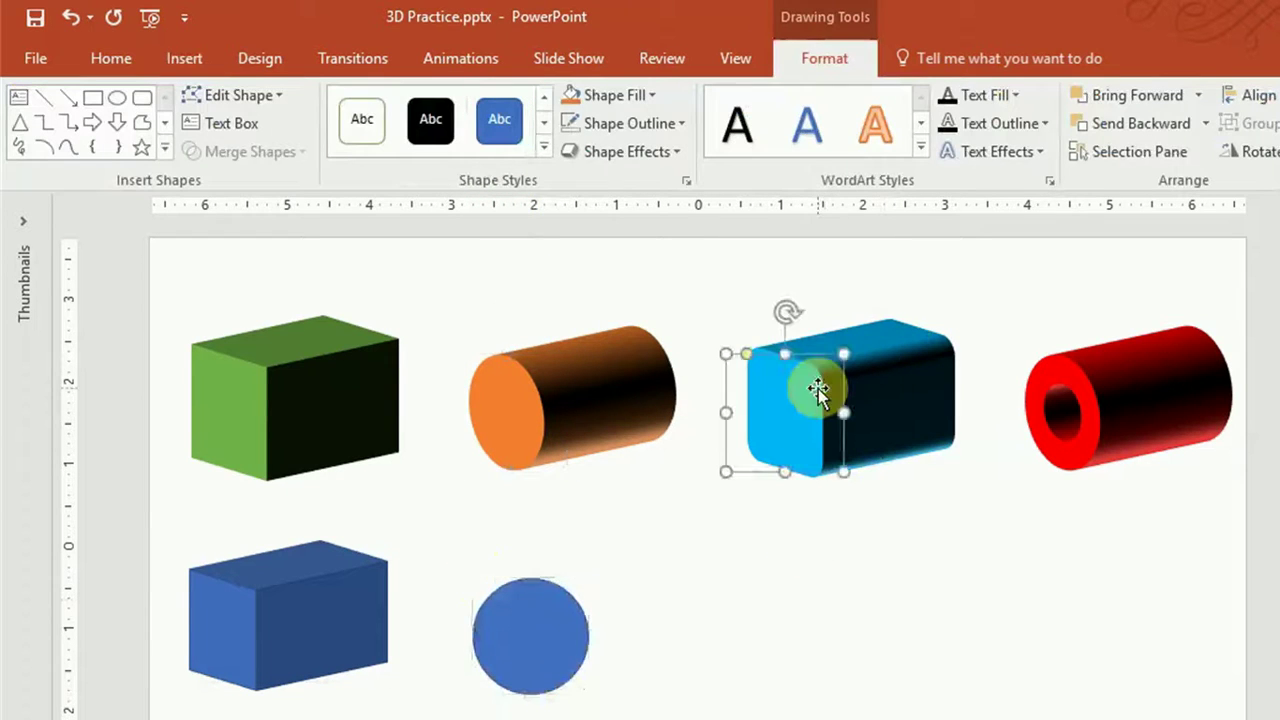
pyautogui.click(286, 95)
pyautogui.click(286, 95)
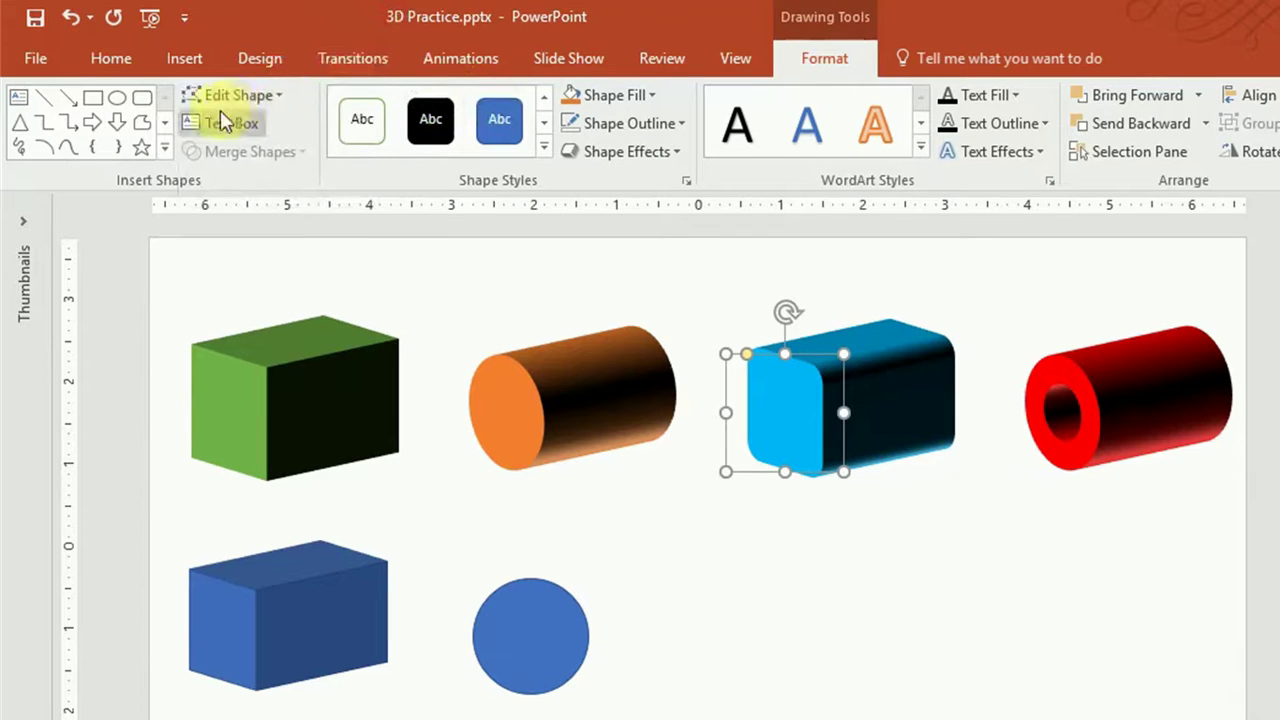
pyautogui.click(141, 97)
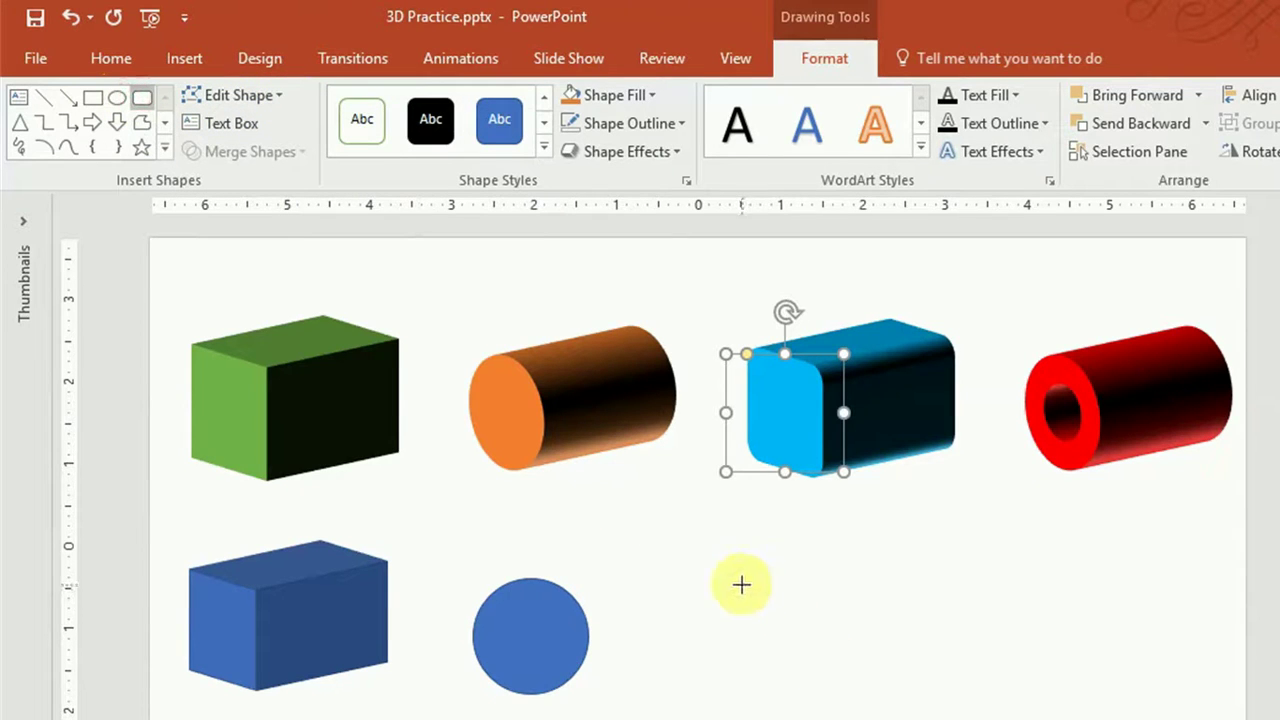
pyautogui.moveTo(736, 582); pyautogui.dragTo(830, 682)
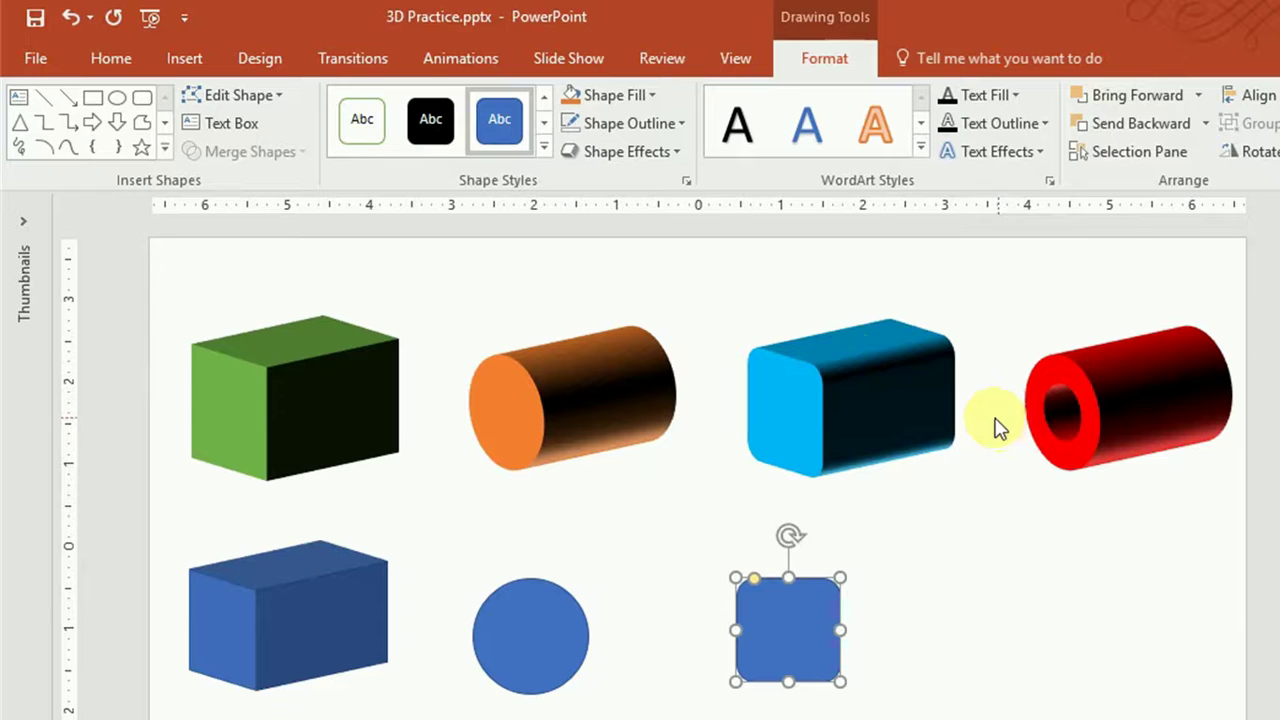
# Step: Draw a blue donut at the right end of the lower row
pyautogui.click(164, 148)
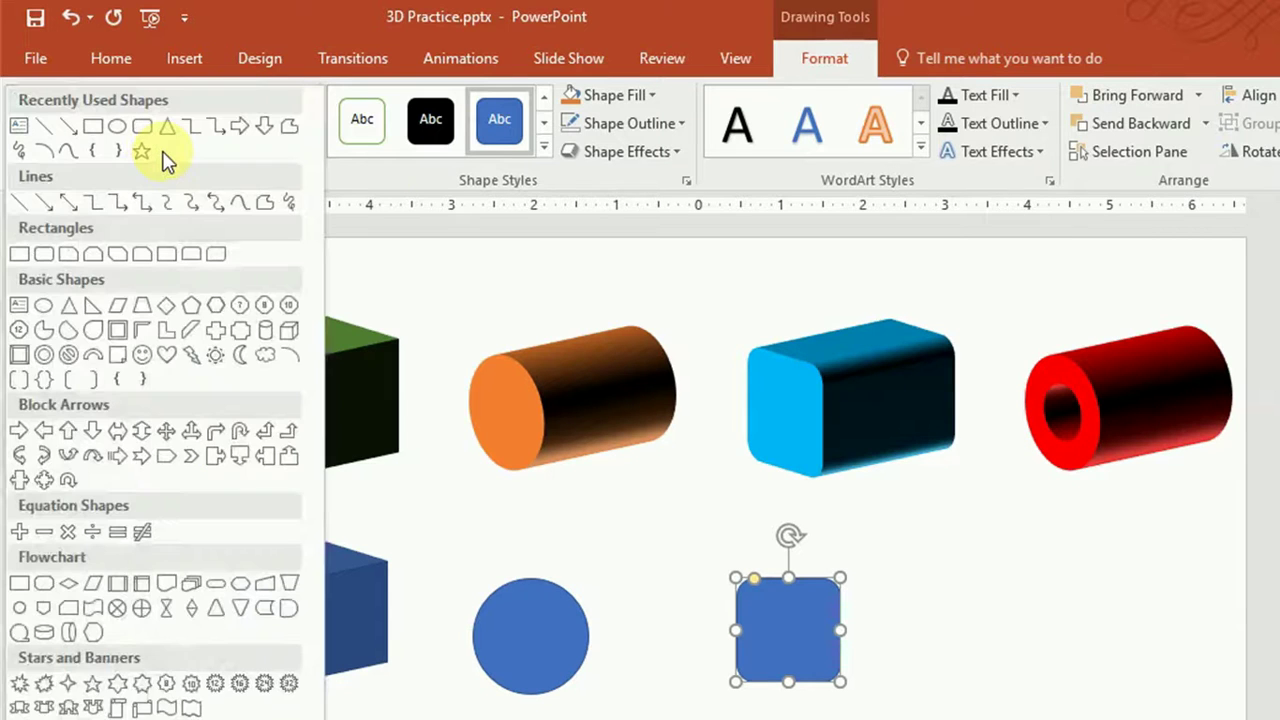
pyautogui.click(42, 358)
pyautogui.moveTo(990, 580)
pyautogui.mouseDown()
pyautogui.moveTo(1117, 693)
pyautogui.moveTo(1103, 680)
pyautogui.moveTo(1106, 692)
pyautogui.mouseUp()
pyautogui.click(1170, 550)
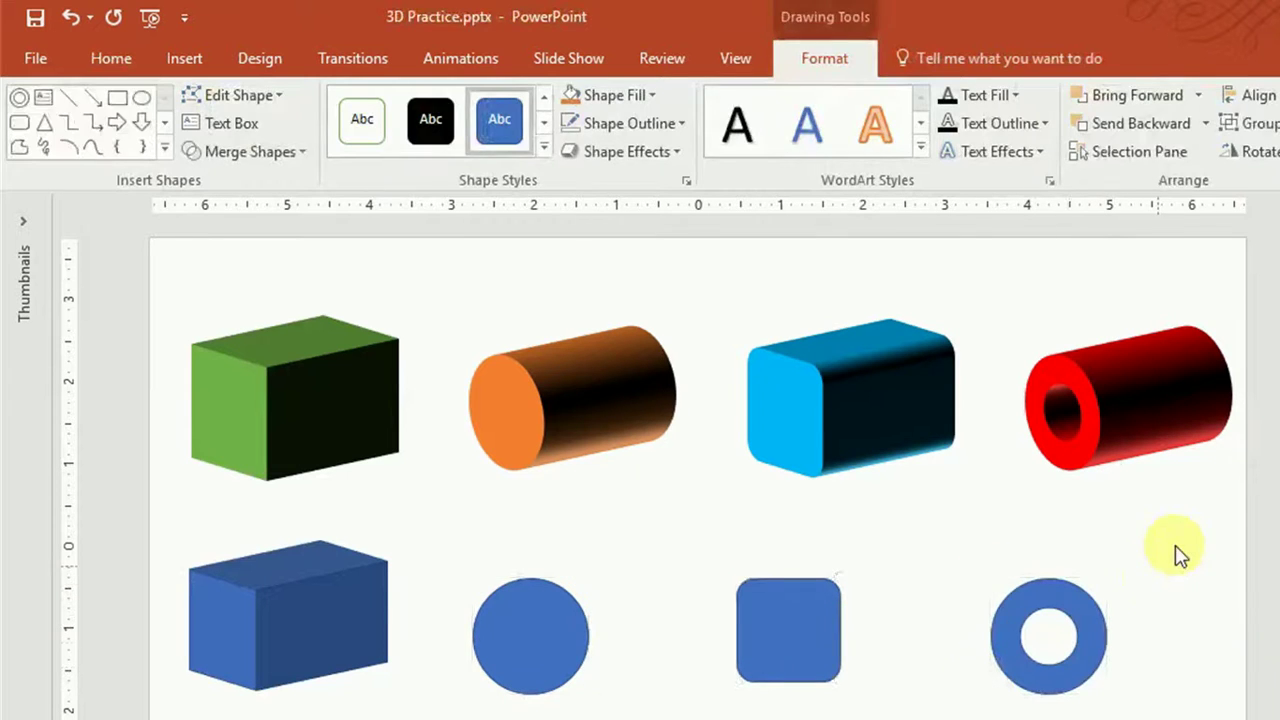
# Step: Fill the circle orange, the rounded square lighter blue, the donut red and the cube face green
pyautogui.click(513, 664)
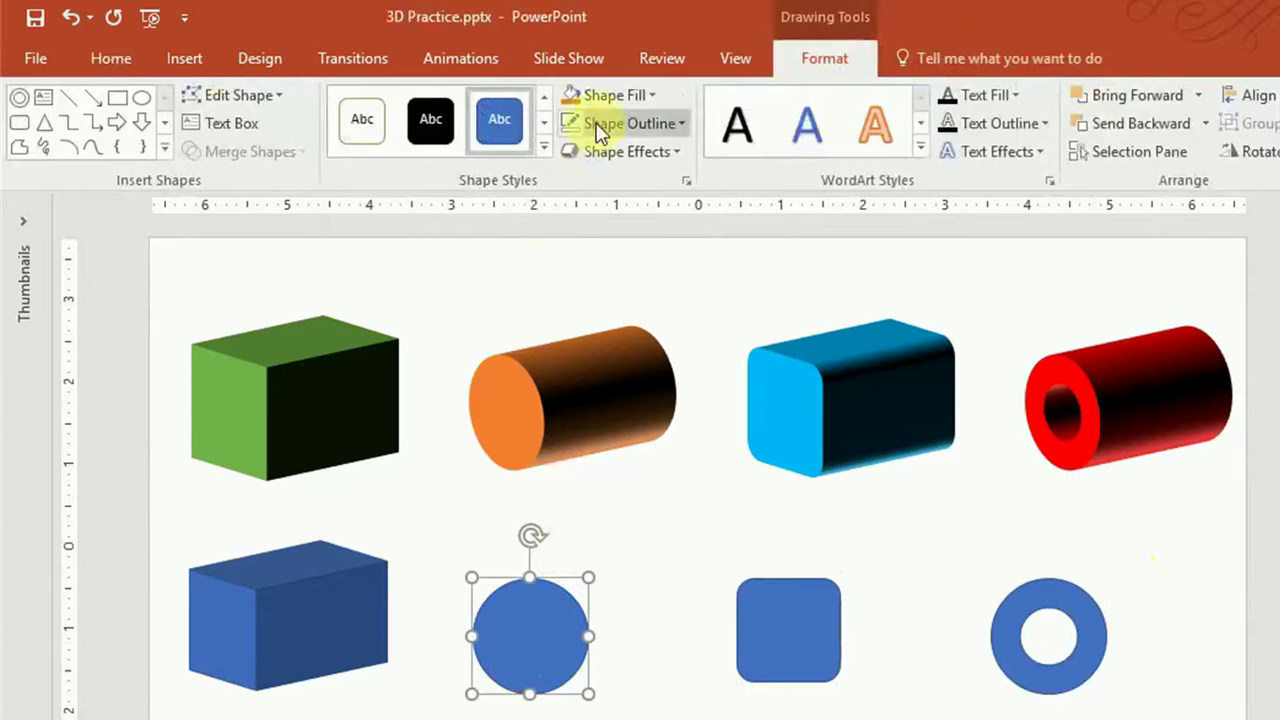
pyautogui.click(565, 96)
pyautogui.click(812, 636)
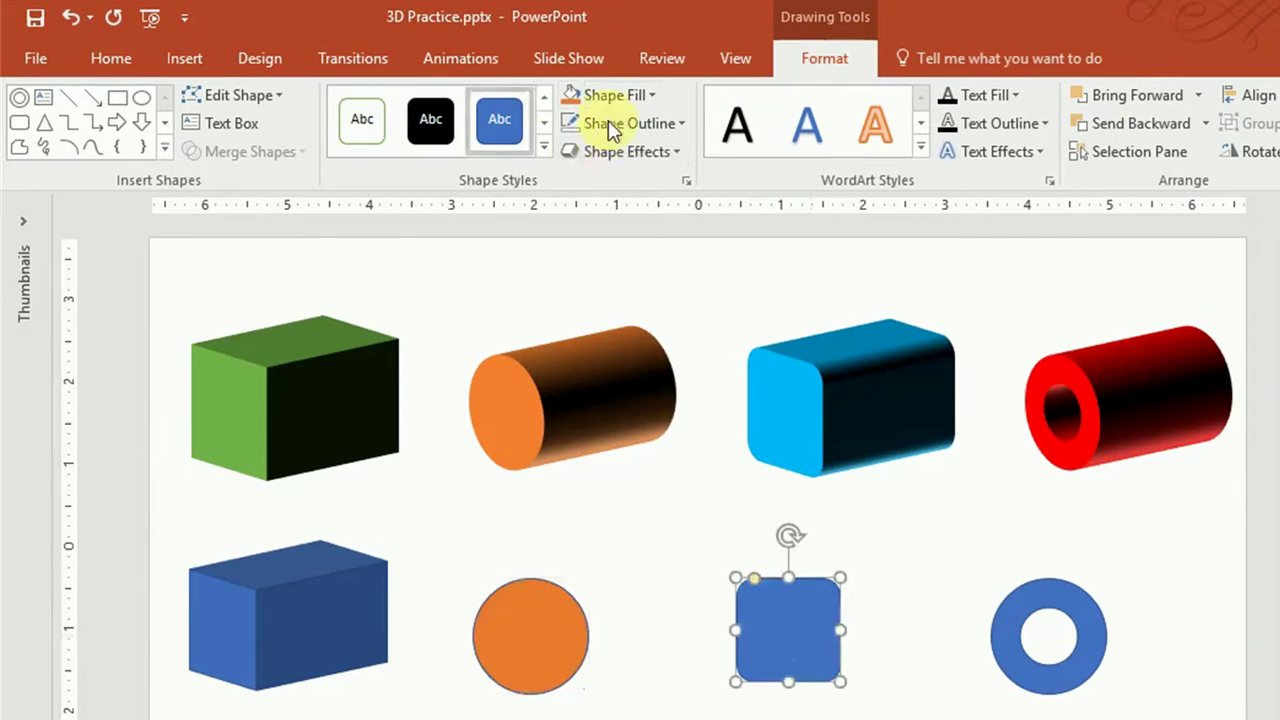
pyautogui.click(612, 95)
pyautogui.click(735, 152)
pyautogui.click(1051, 600)
pyautogui.click(651, 95)
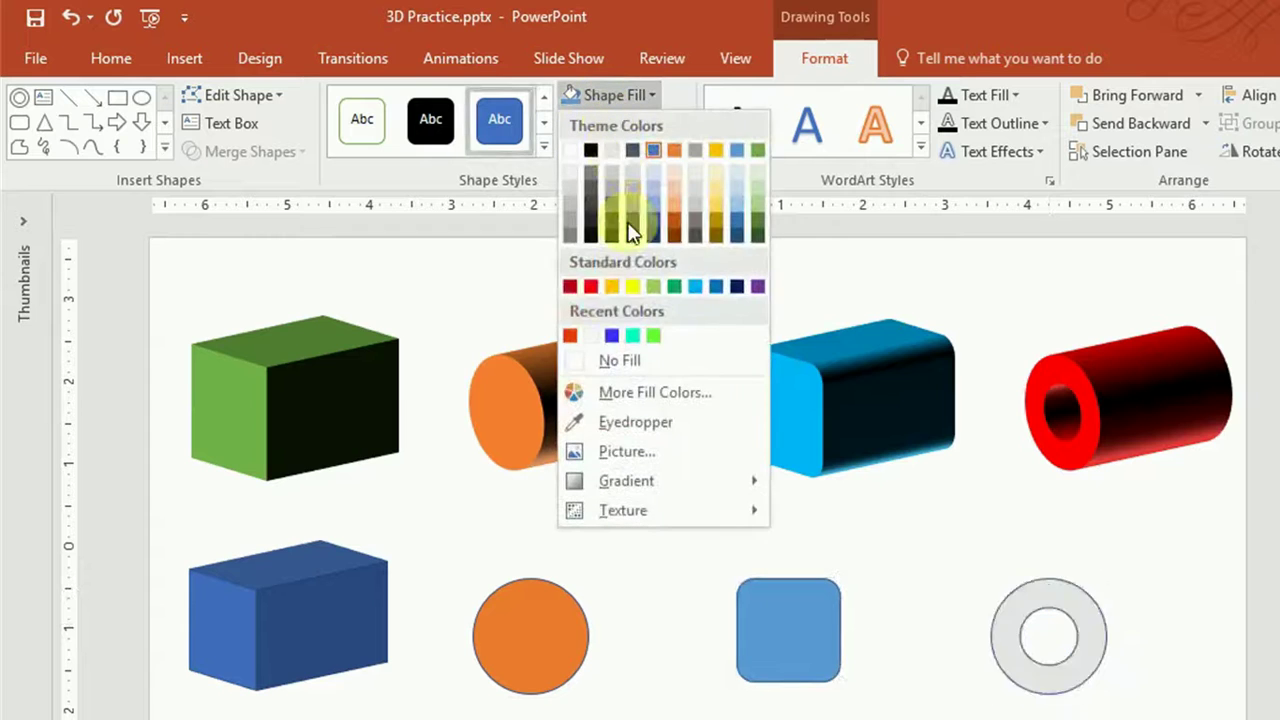
pyautogui.click(587, 286)
pyautogui.click(268, 618)
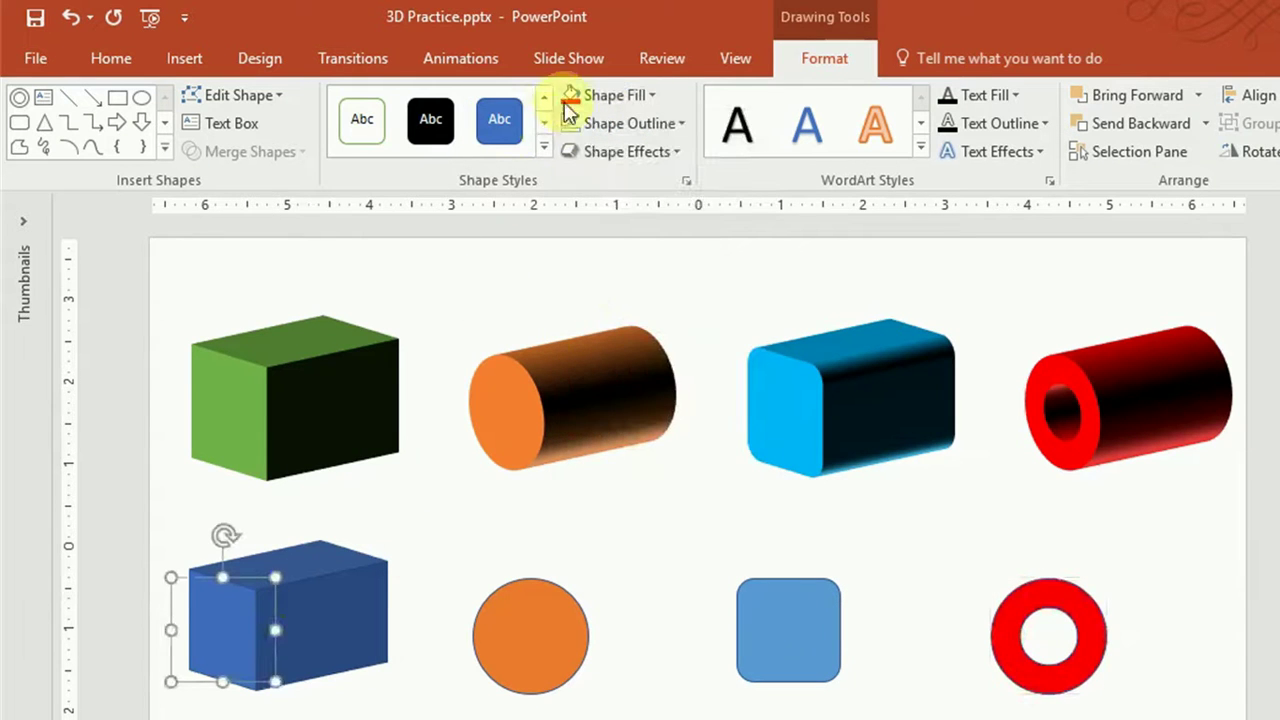
pyautogui.click(610, 95)
pyautogui.click(757, 151)
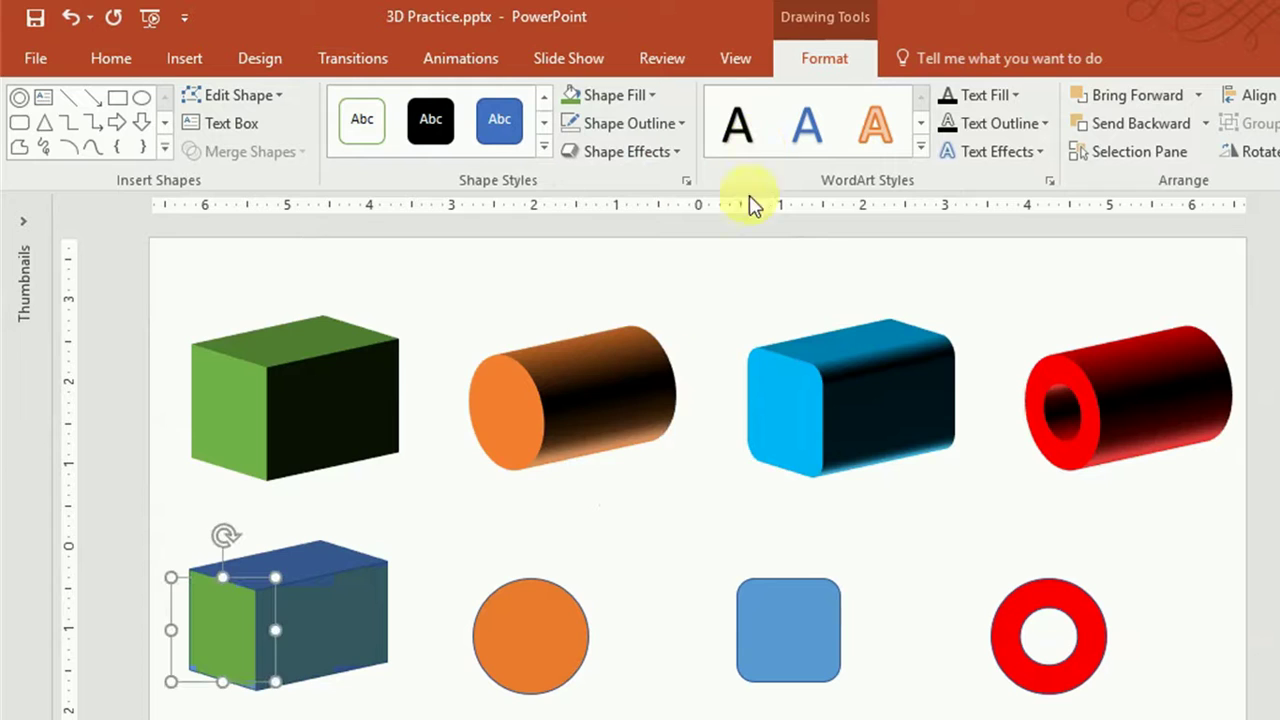
# Step: Remove the outlines from the cube face, circle, rounded square and donut
pyautogui.click(628, 123)
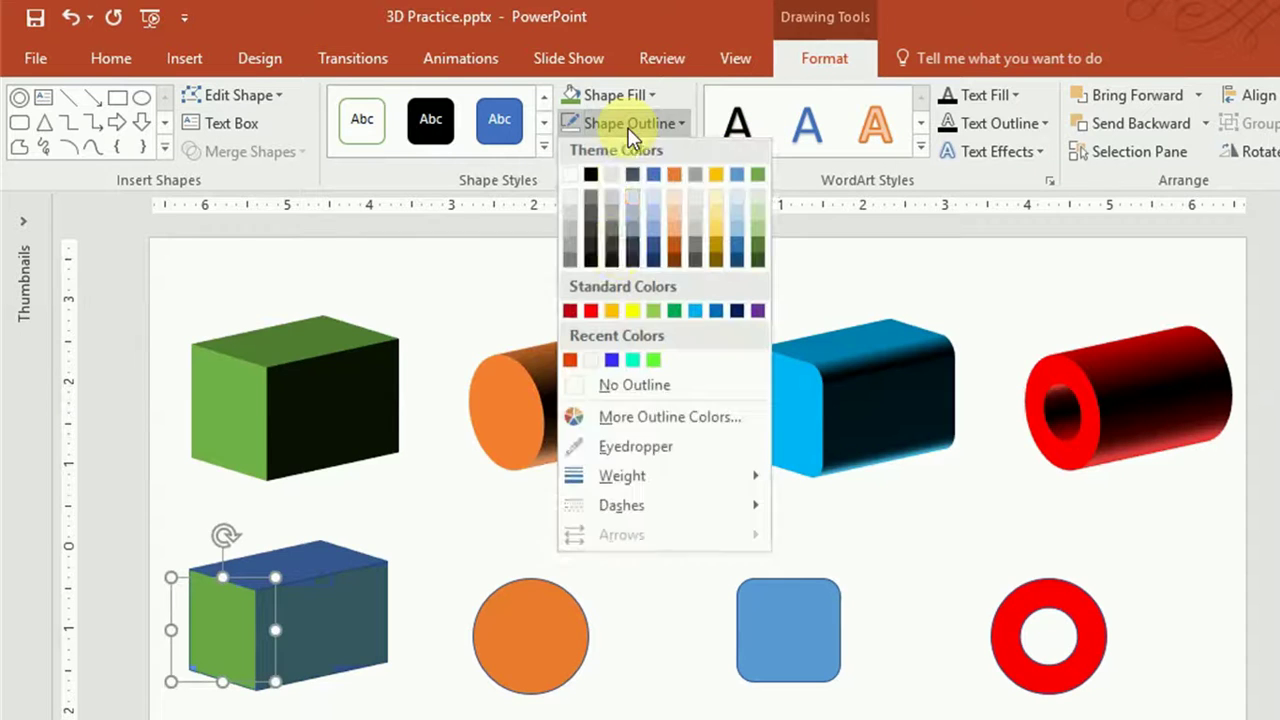
pyautogui.click(614, 387)
pyautogui.moveTo(437, 524); pyautogui.dragTo(1224, 718)
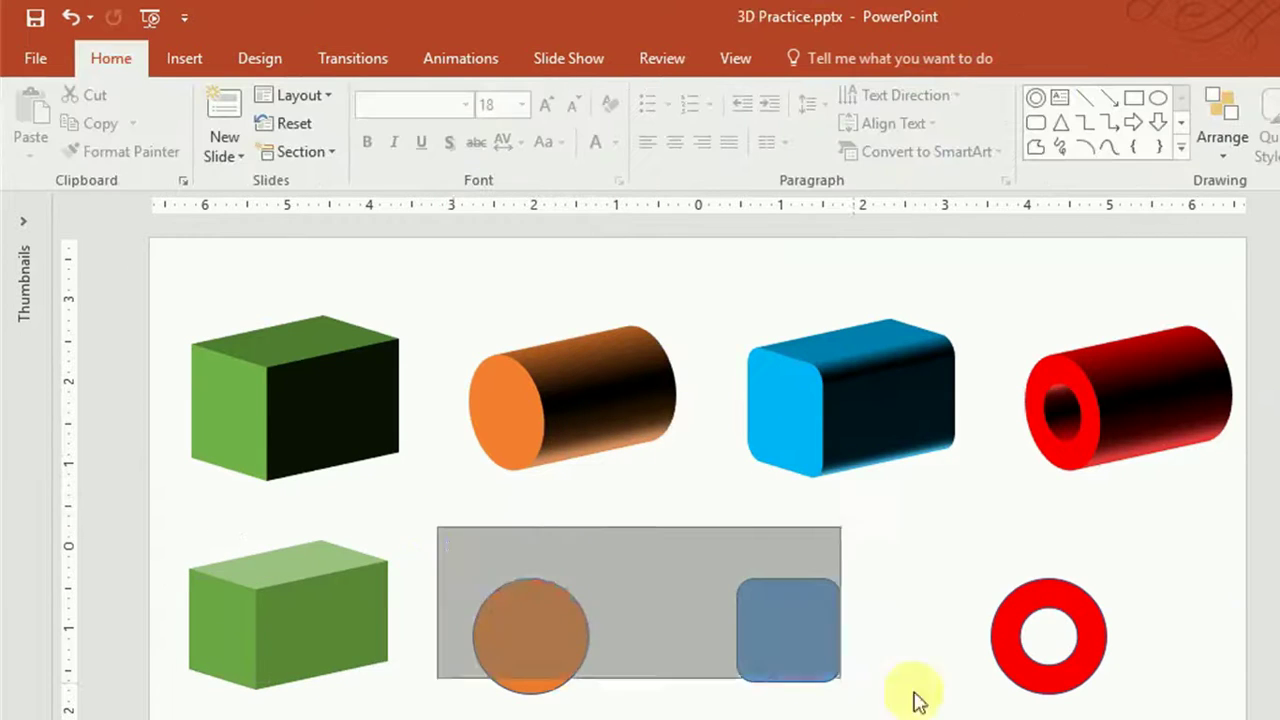
pyautogui.click(615, 122)
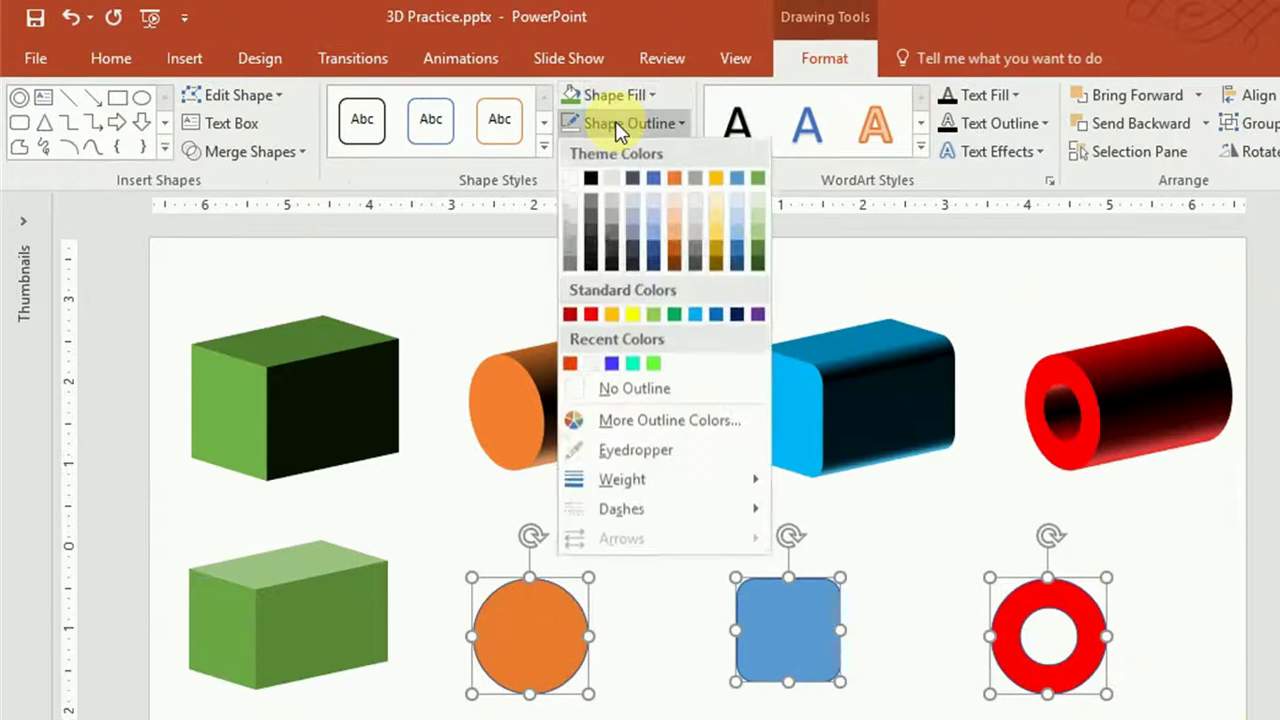
pyautogui.click(624, 389)
pyautogui.click(632, 520)
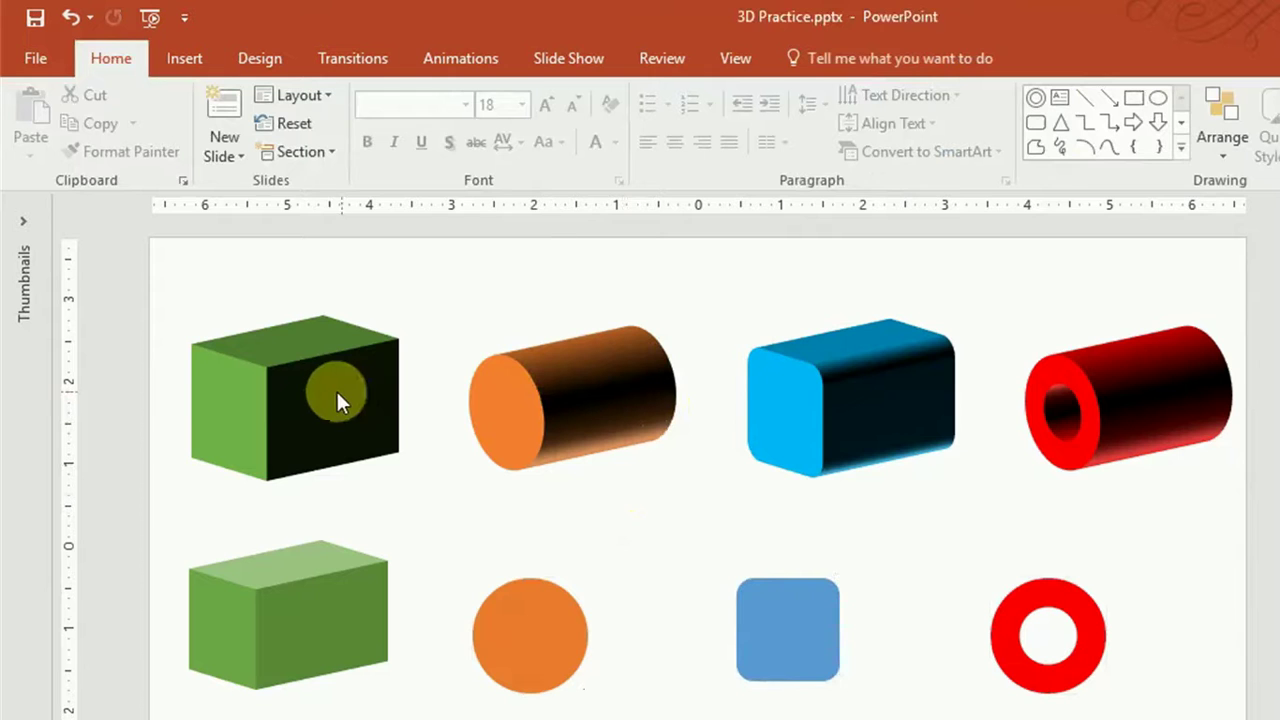
pyautogui.moveTo(455, 511); pyautogui.dragTo(1166, 719)
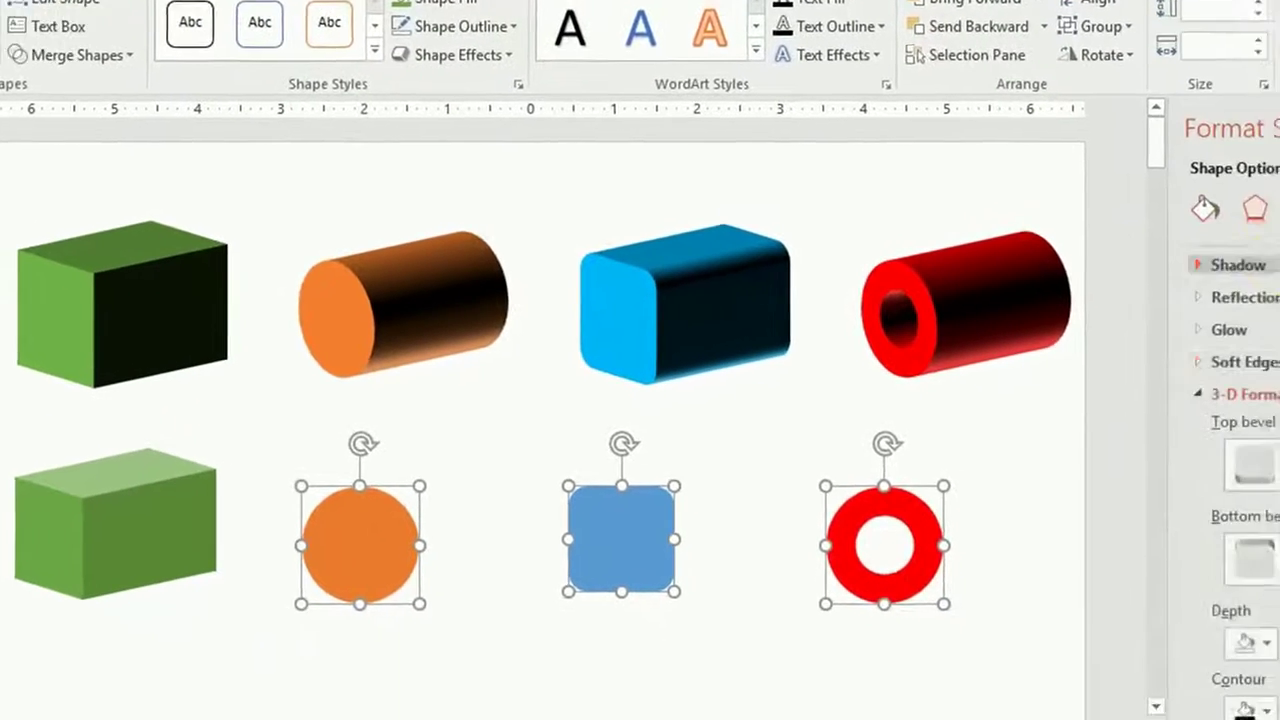
# Step: Give the circle, square and donut a 150 pt top bevel height with 0 pt width
pyautogui.click(1200, 298)
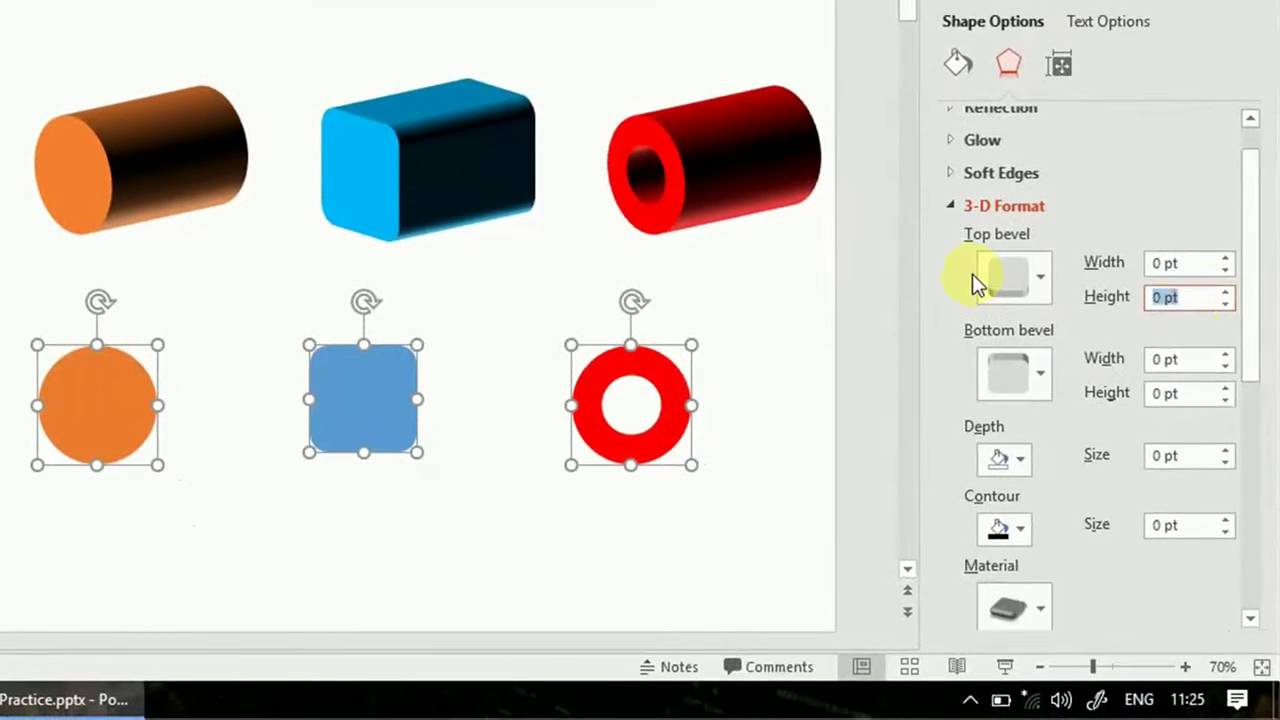
pyautogui.write('150')
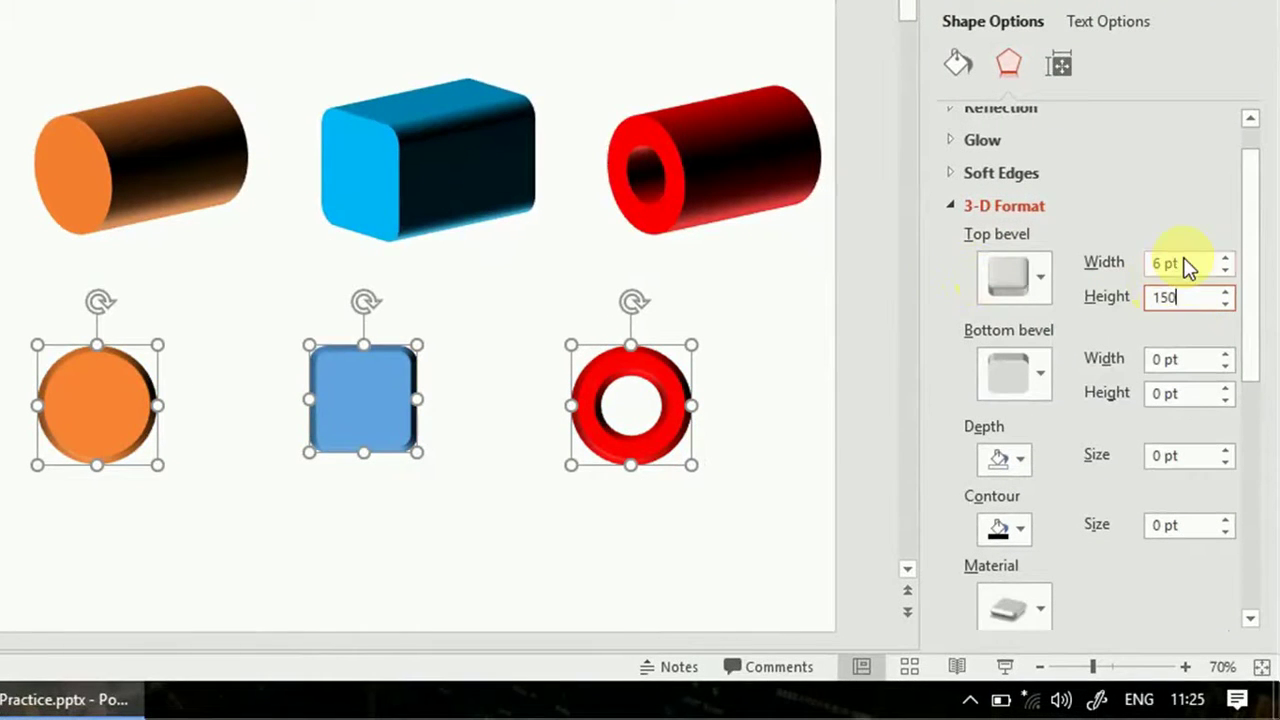
pyautogui.click(1186, 264)
pyautogui.write('0')
pyautogui.press('Return')
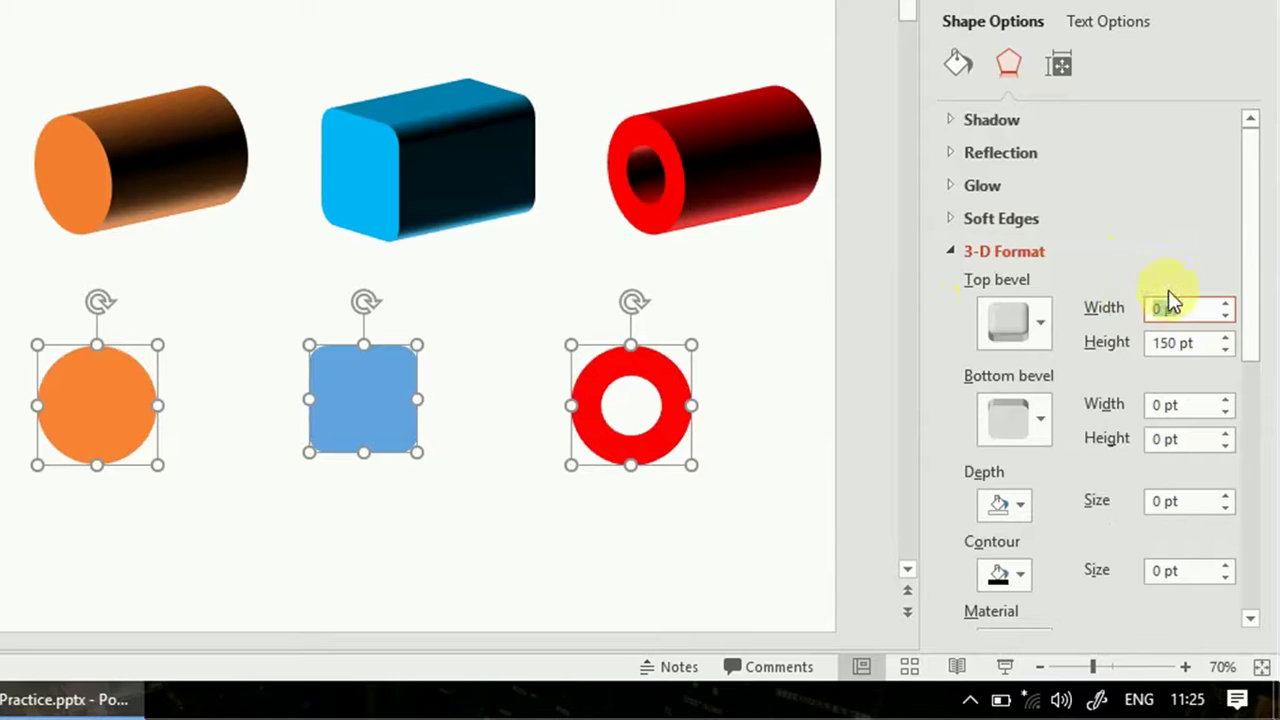
# Step: Rotate the three shapes 50° on X and 15° on Y
pyautogui.moveTo(1252, 295); pyautogui.dragTo(1234, 434)
pyautogui.scroll(-3, 955, 445)
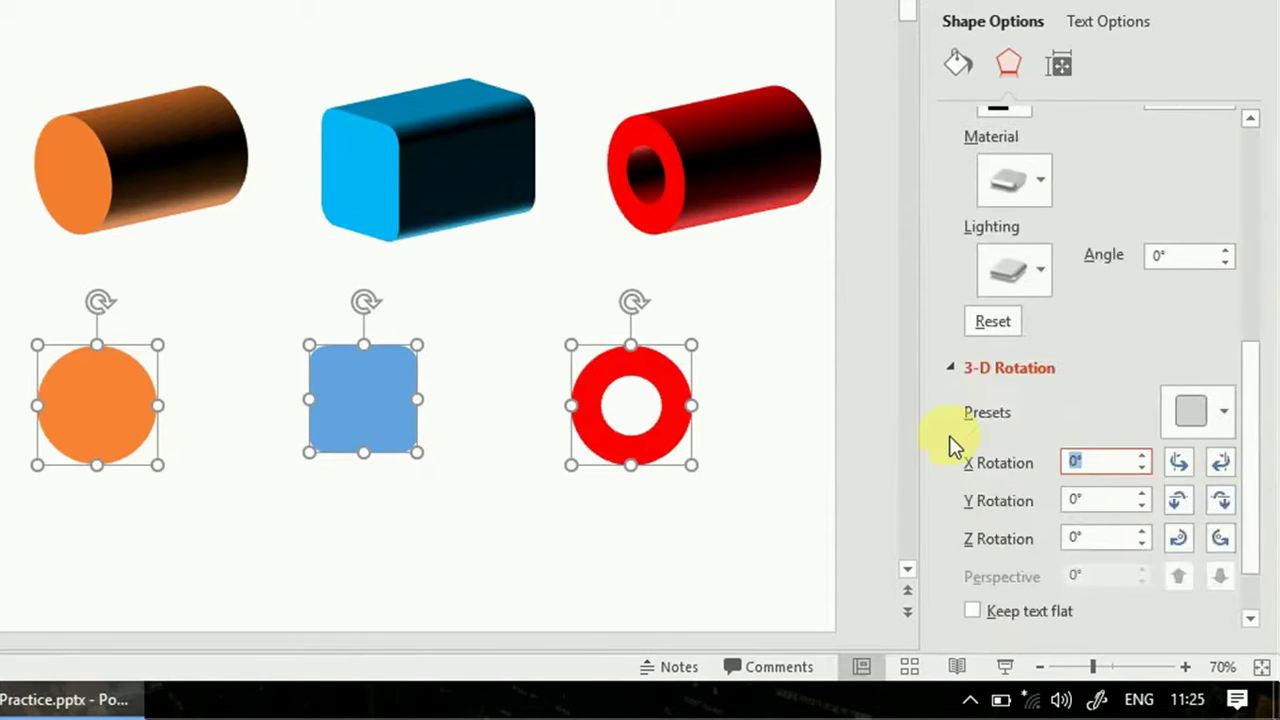
pyautogui.write('50')
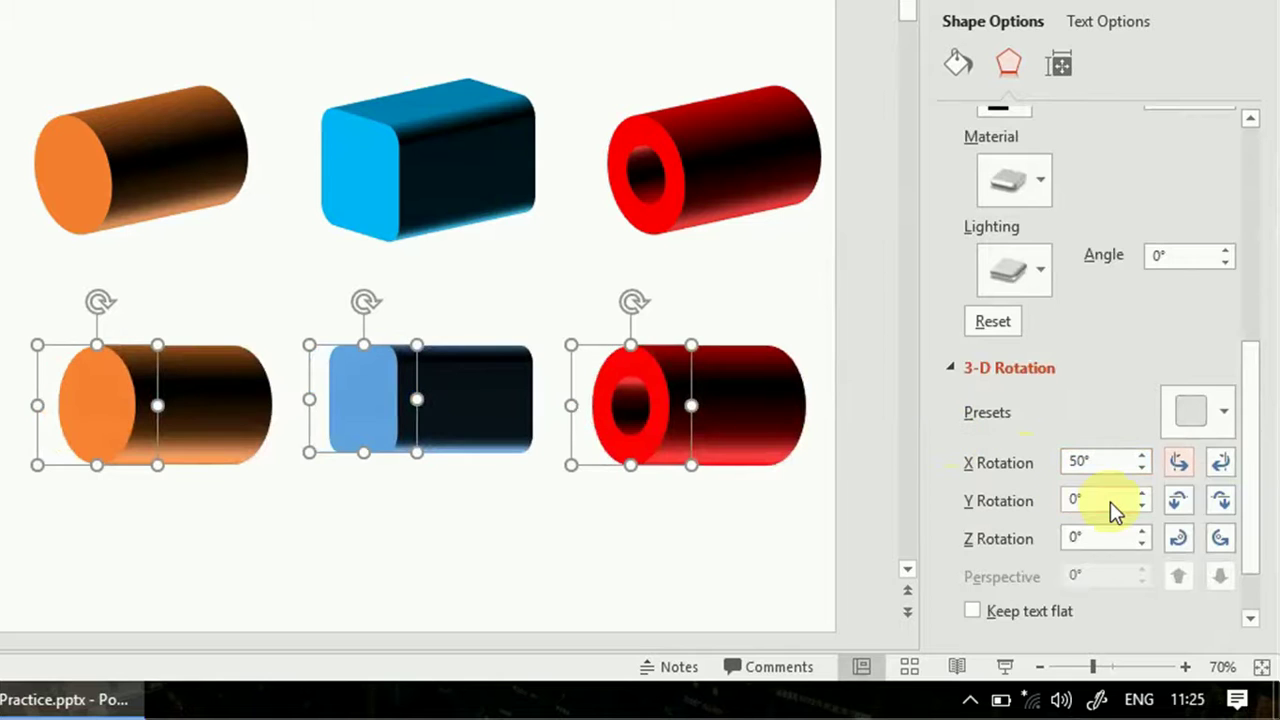
pyautogui.write('15')
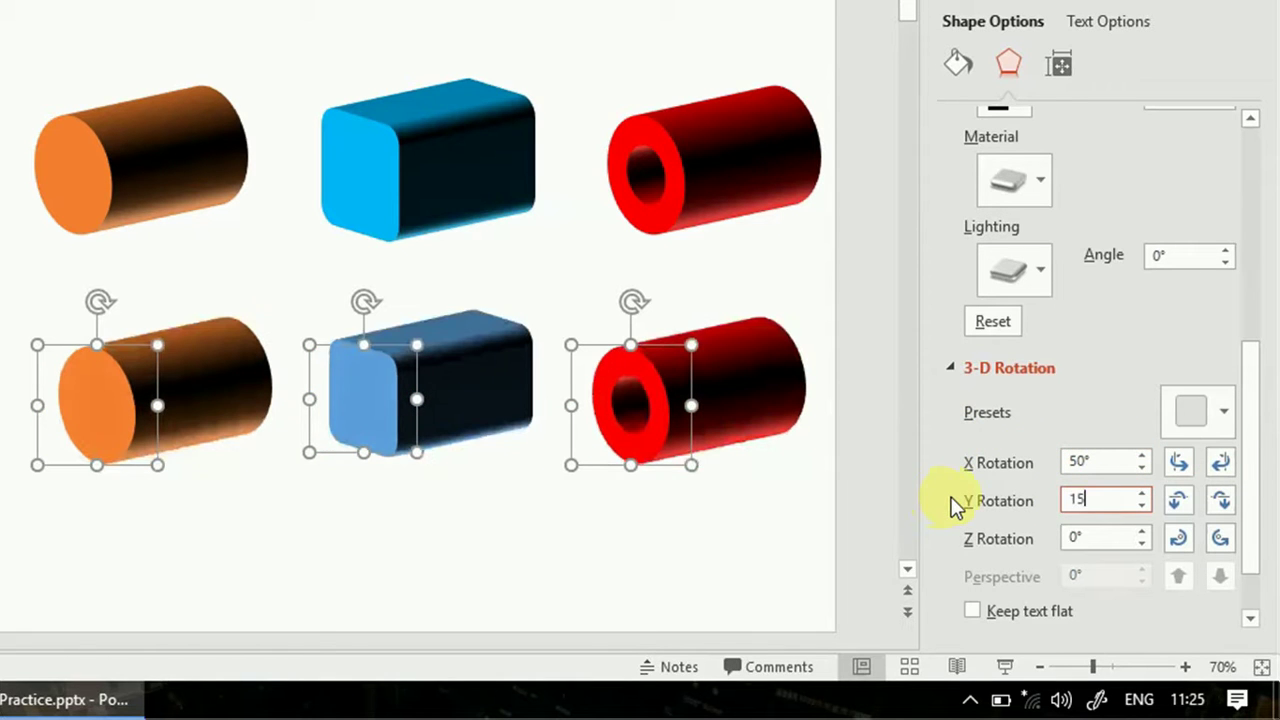
pyautogui.click(213, 563)
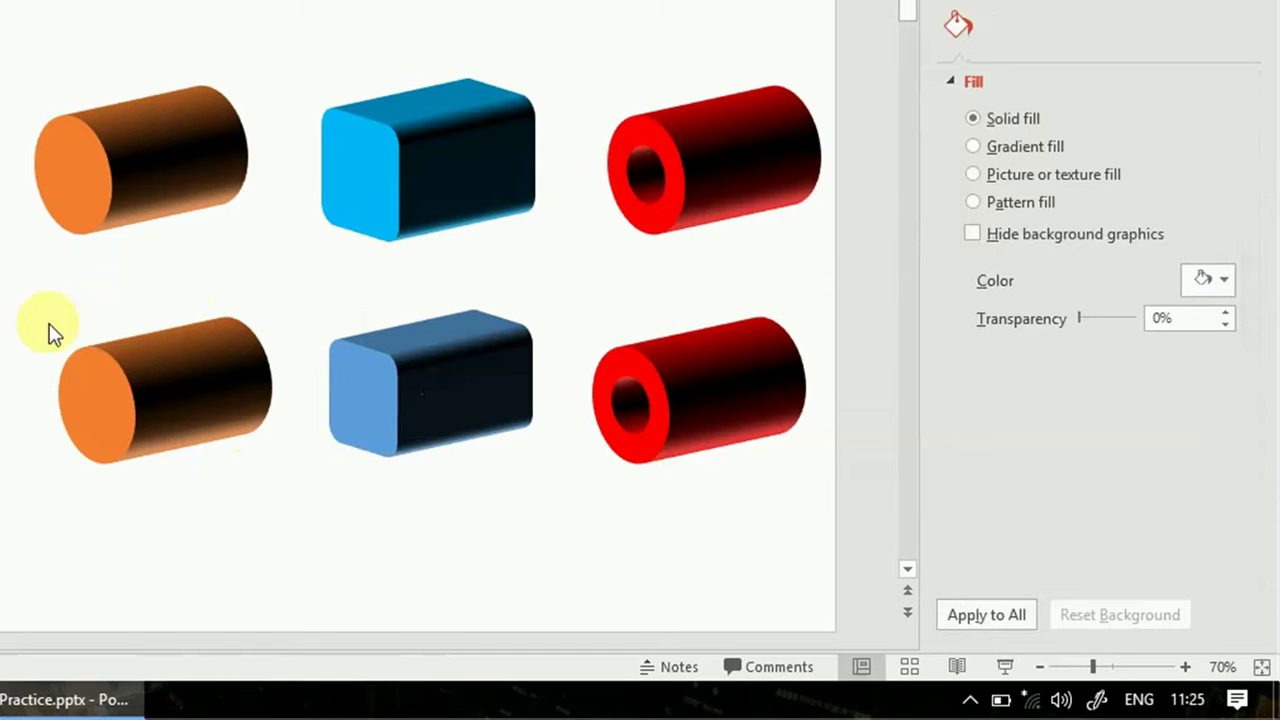
# Step: Give the lower cylinder and tube cool lighting presets and the rounded box a warm one
pyautogui.click(94, 371)
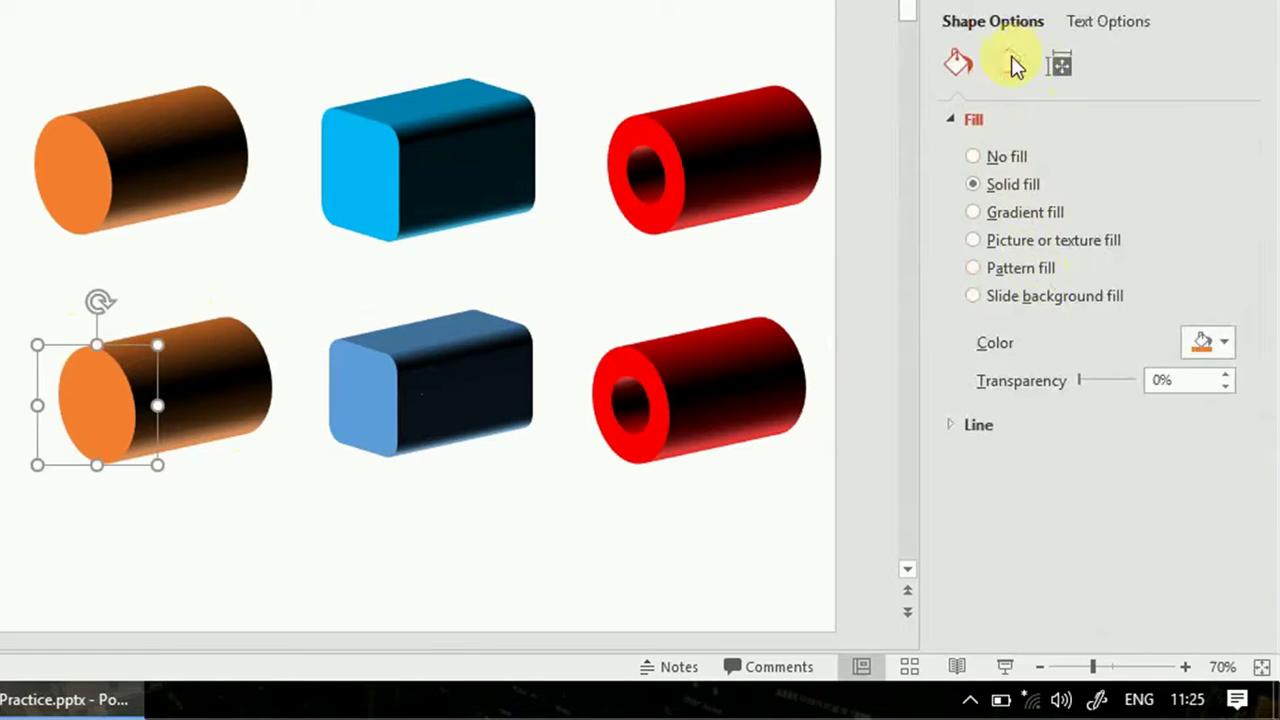
pyautogui.click(1012, 64)
pyautogui.moveTo(1249, 329); pyautogui.dragTo(1238, 502)
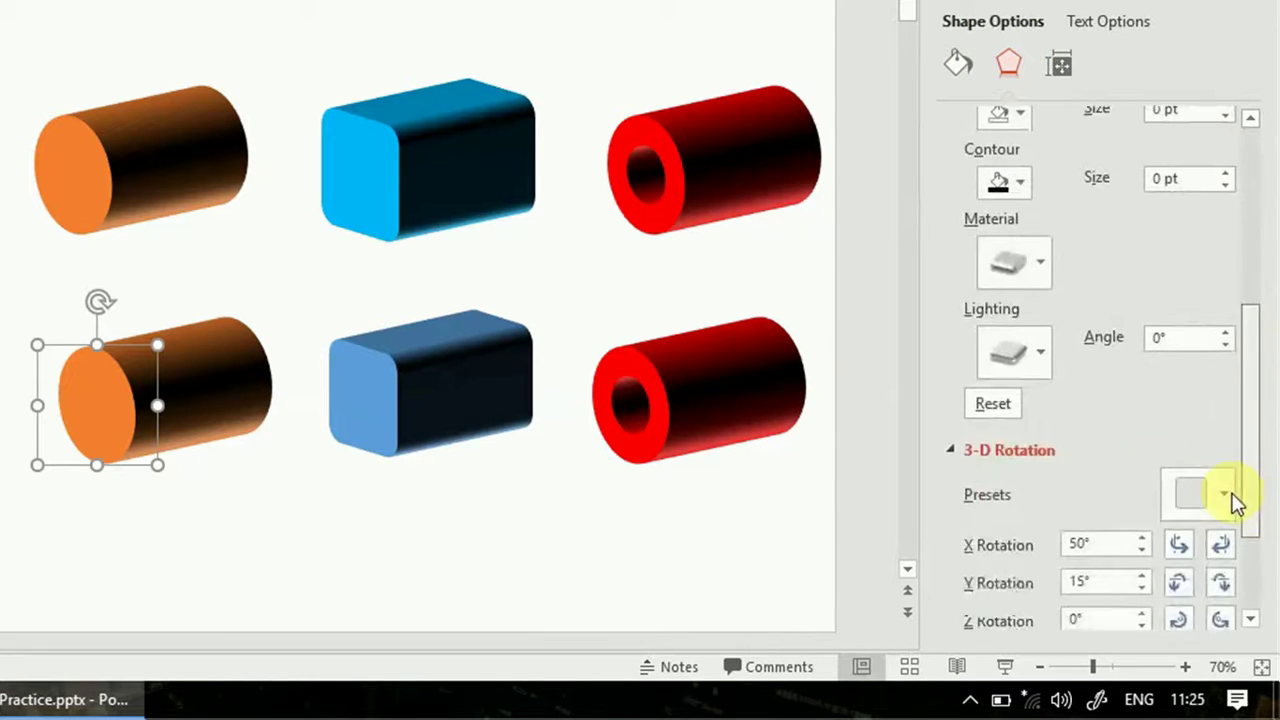
pyautogui.click(1029, 354)
pyautogui.click(1097, 200)
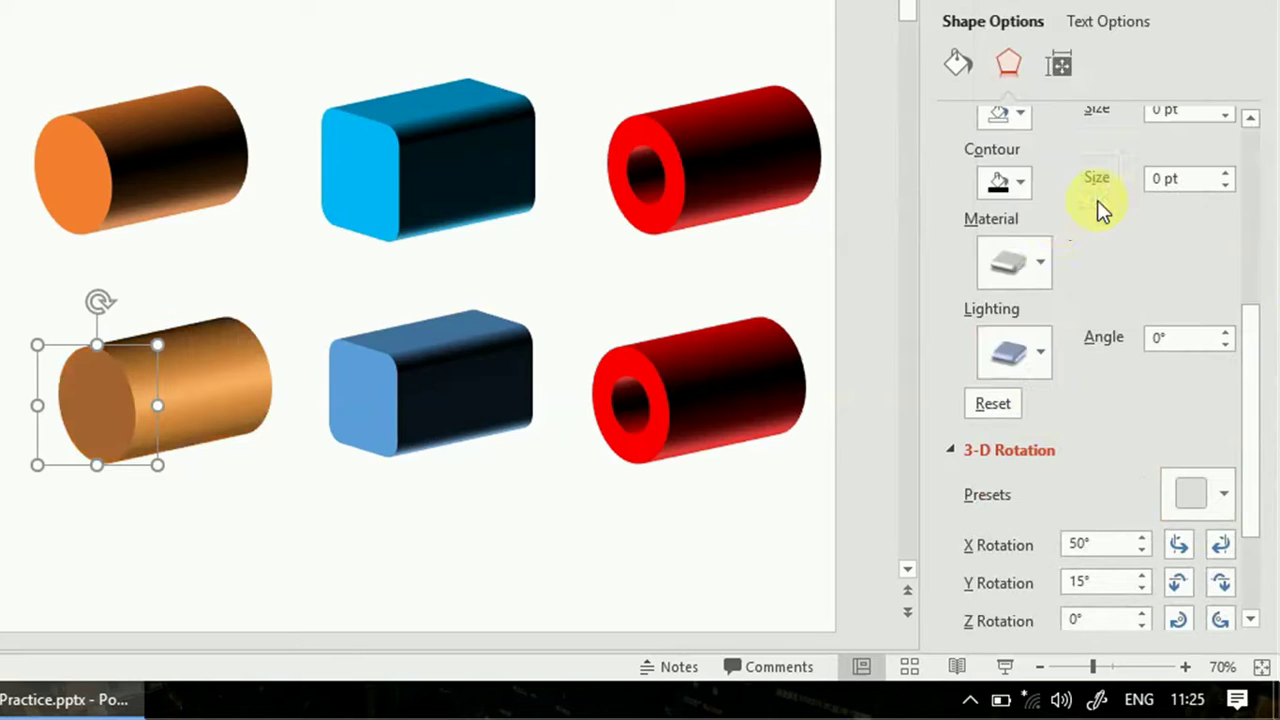
pyautogui.click(423, 363)
pyautogui.click(990, 355)
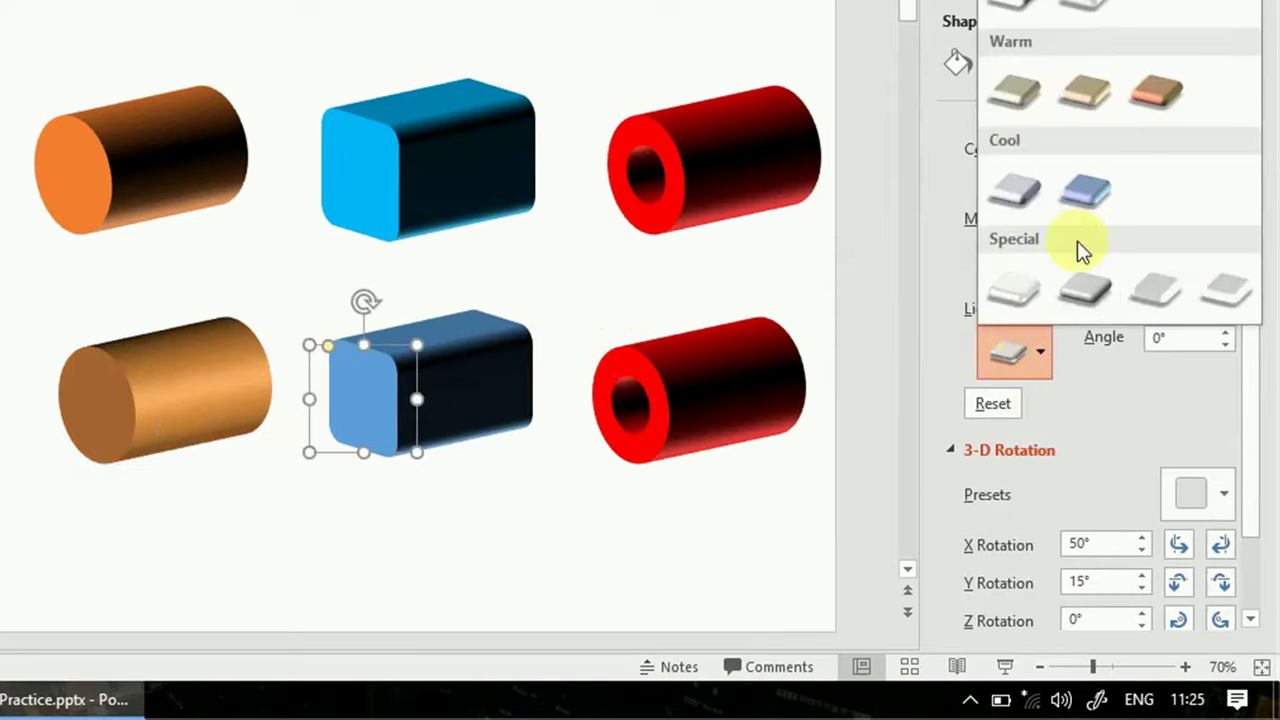
pyautogui.click(1160, 100)
pyautogui.click(719, 360)
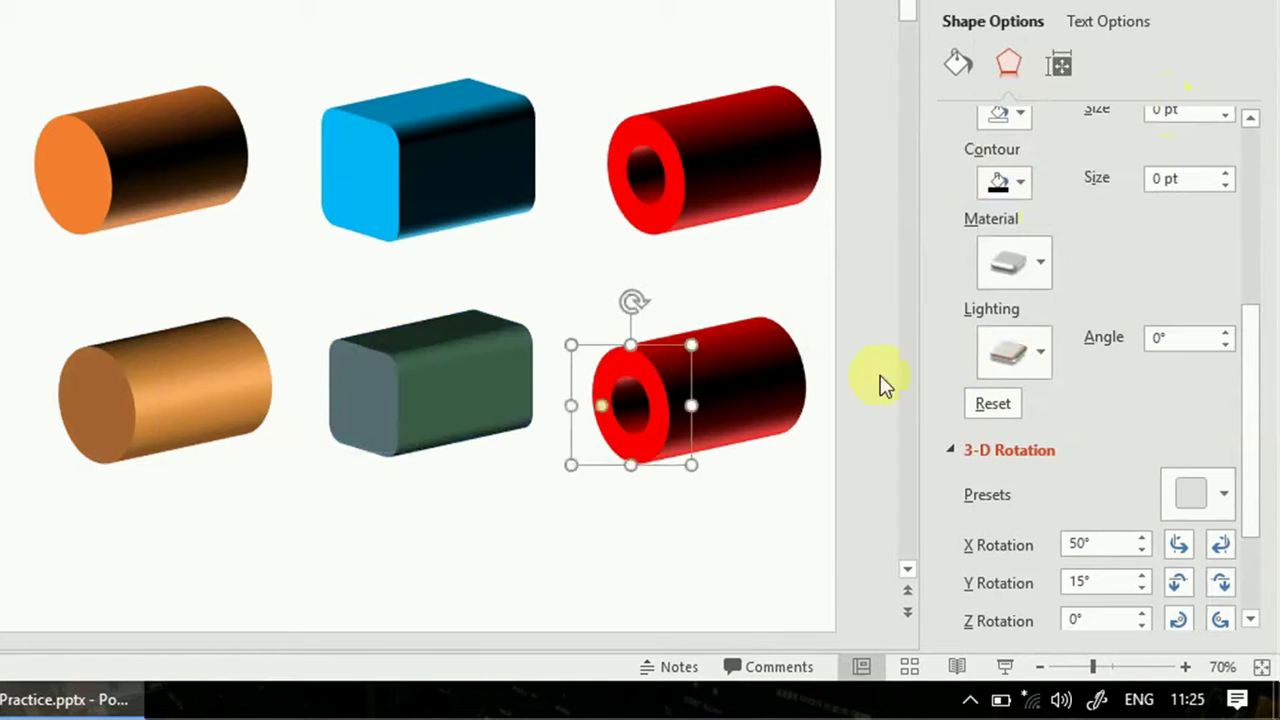
pyautogui.click(985, 355)
pyautogui.click(1097, 170)
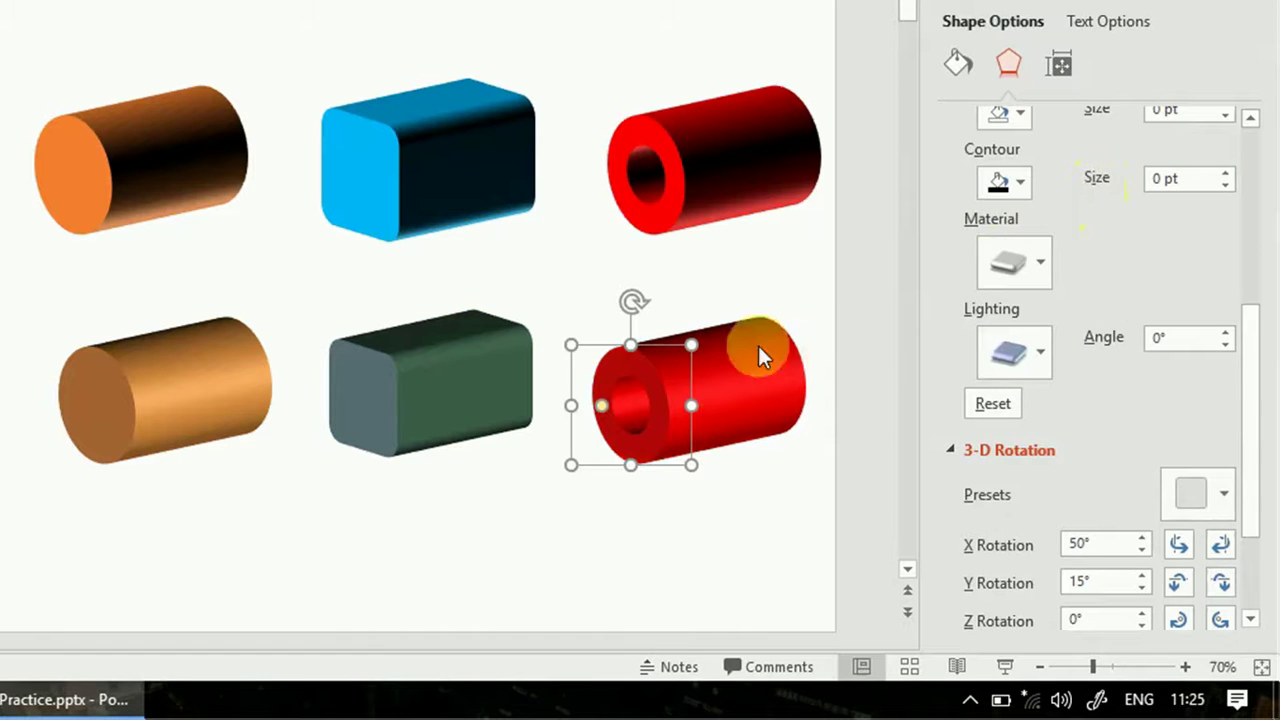
# Step: Change the lower rounded box's material to a Flat preset
pyautogui.click(446, 340)
pyautogui.click(1023, 269)
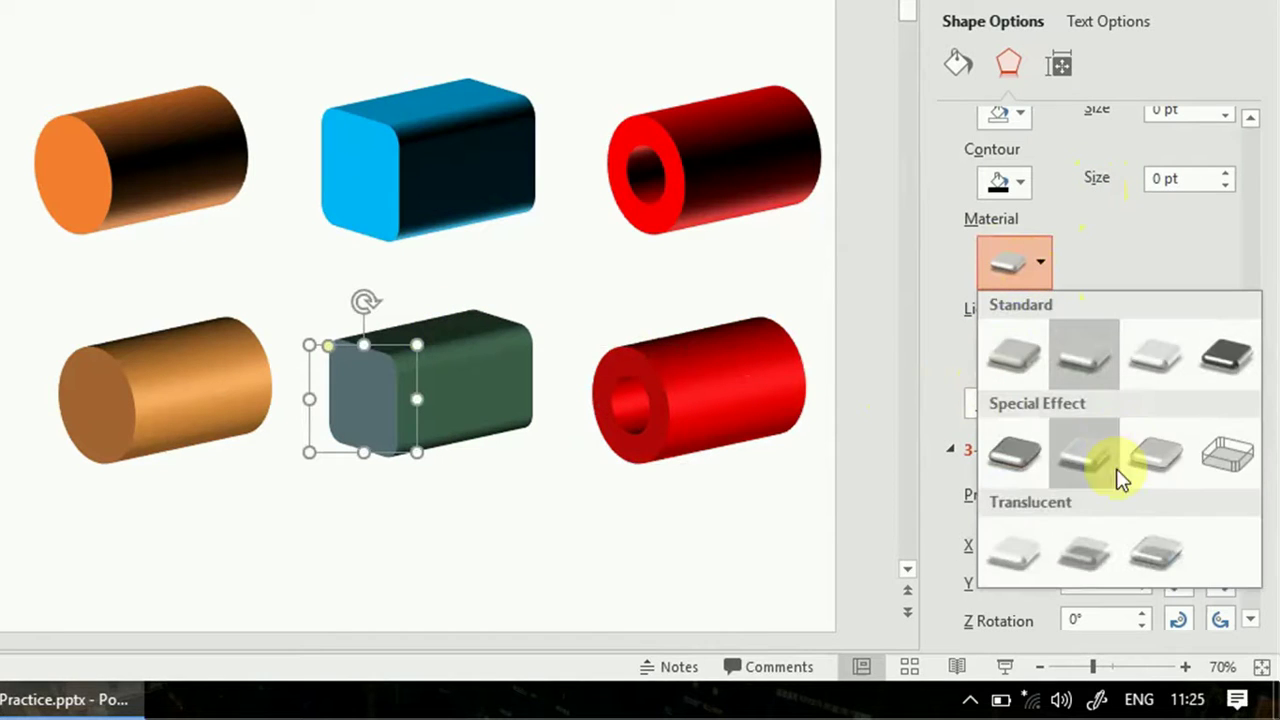
pyautogui.click(1173, 480)
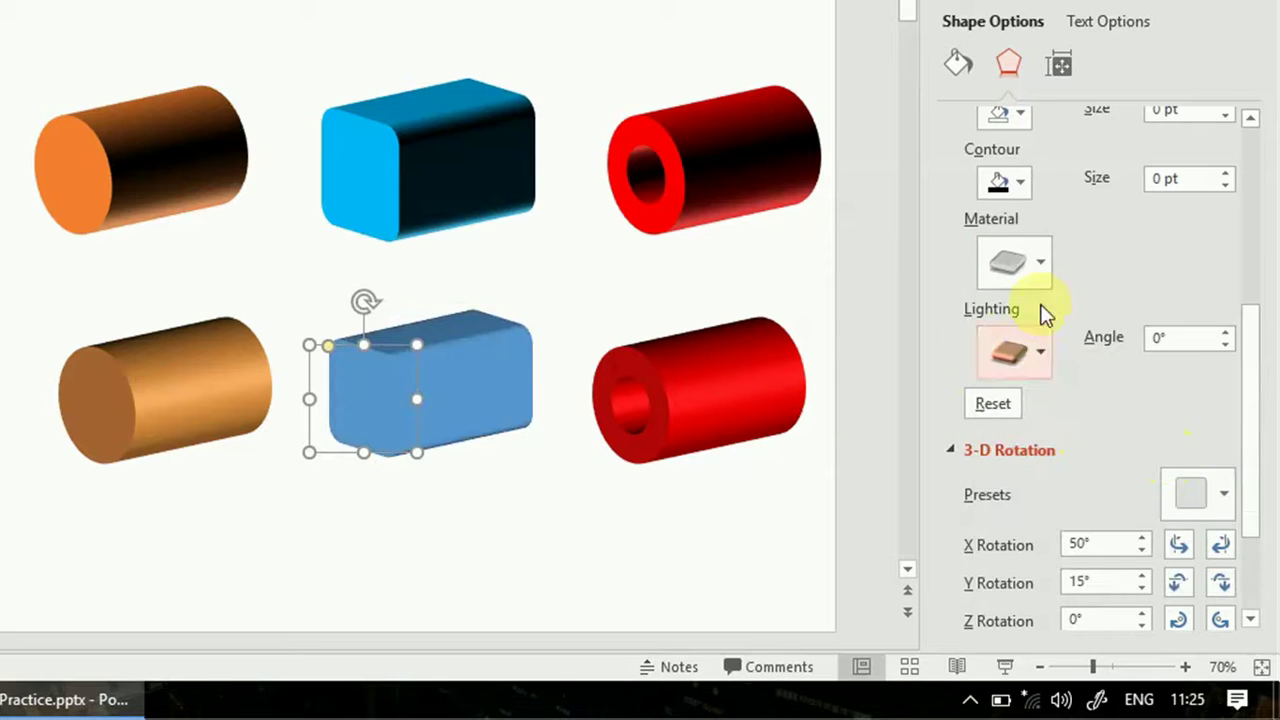
pyautogui.click(1023, 265)
pyautogui.click(1043, 551)
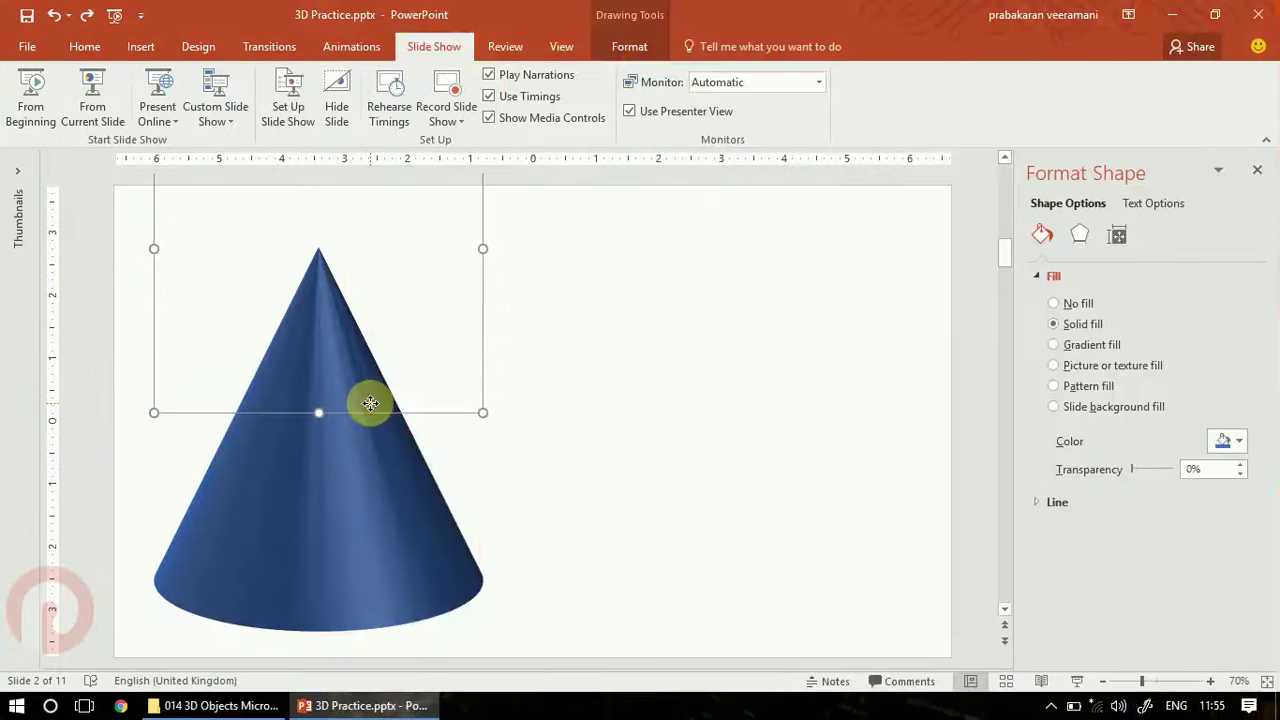
# Step: Deselect the blue cone on slide 2 and switch to the Insert commands
pyautogui.click(640, 426)
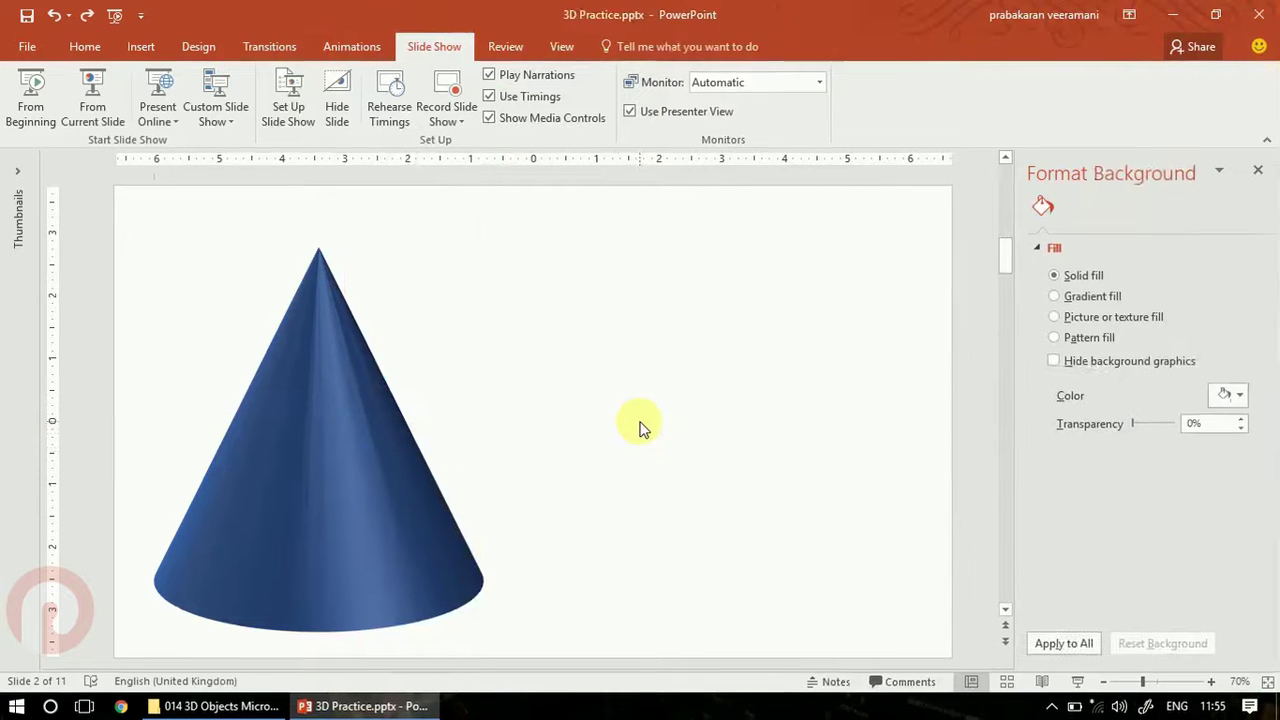
pyautogui.click(162, 22)
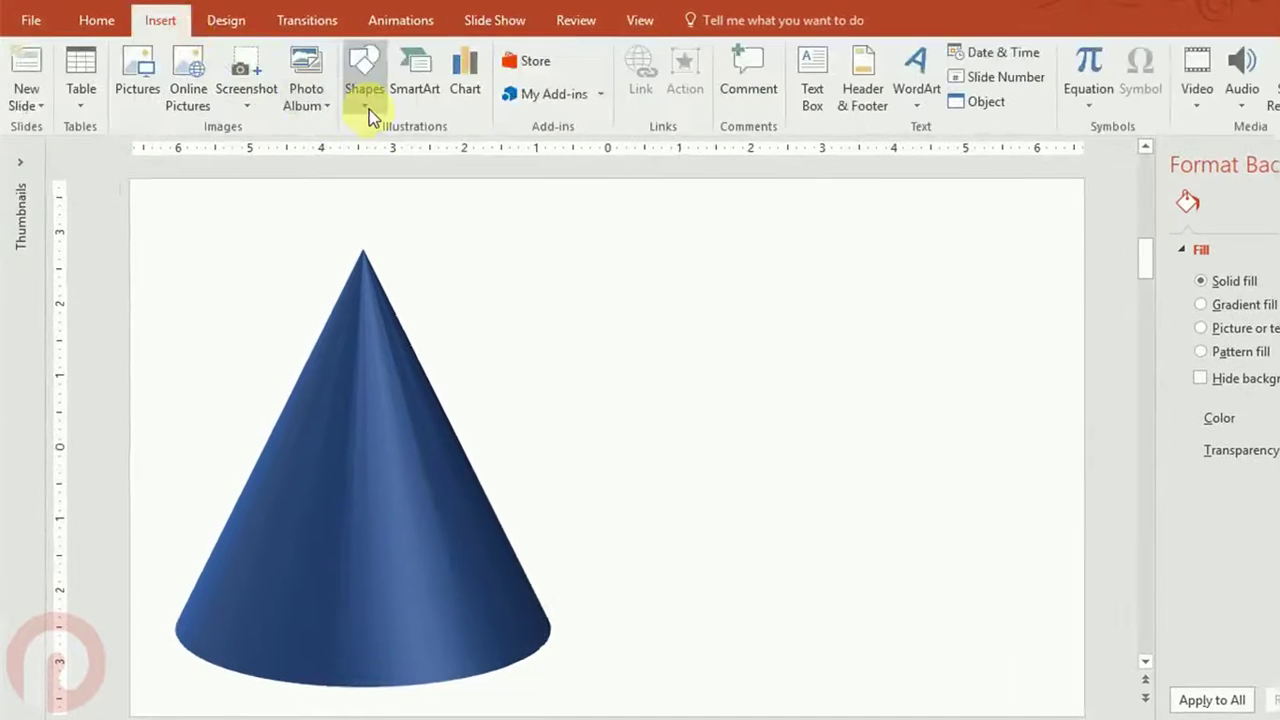
# Step: Draw a blue circle with the Oval shape and move it up beside the cone
pyautogui.click(366, 100)
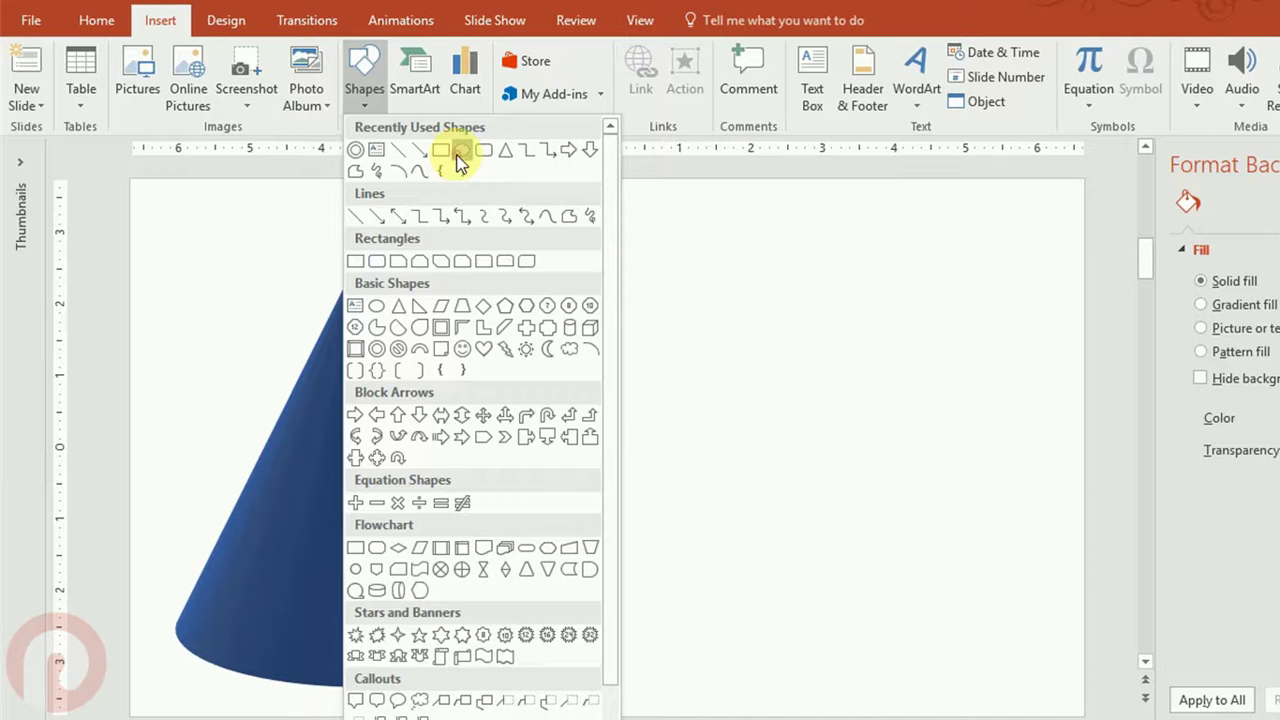
pyautogui.click(458, 152)
pyautogui.moveTo(730, 466); pyautogui.dragTo(985, 590)
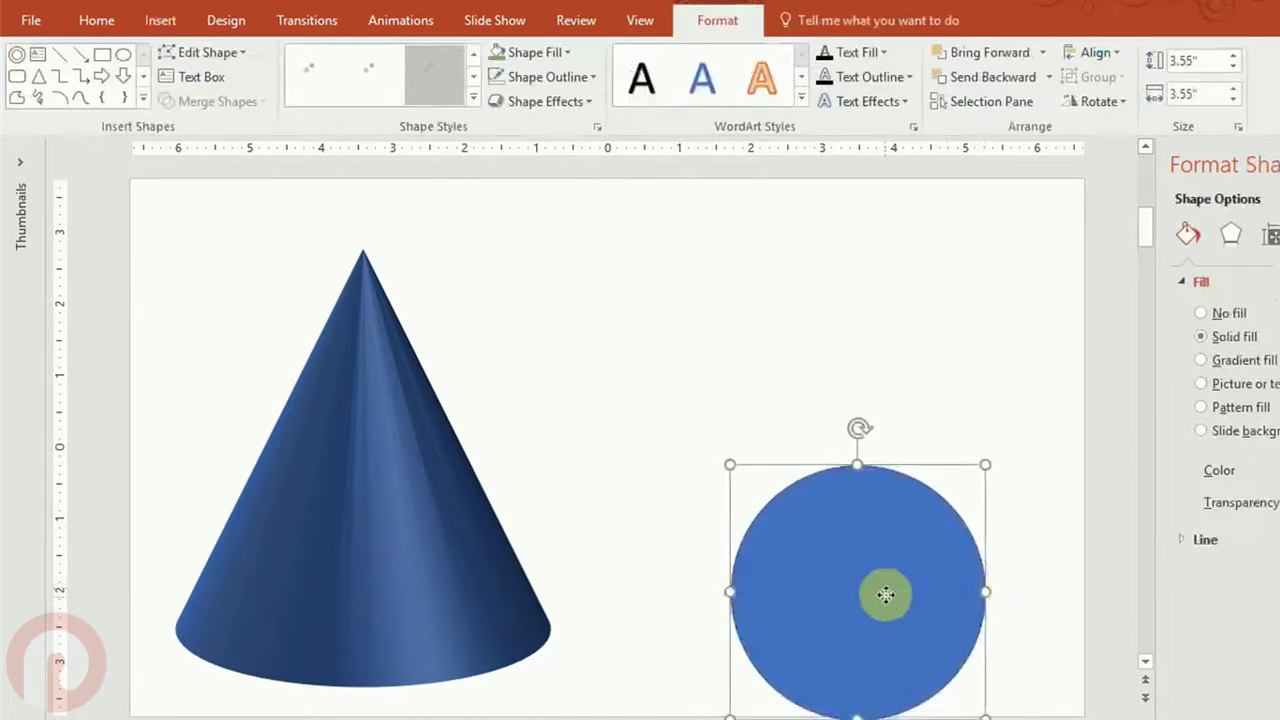
pyautogui.moveTo(885, 595); pyautogui.dragTo(895, 568)
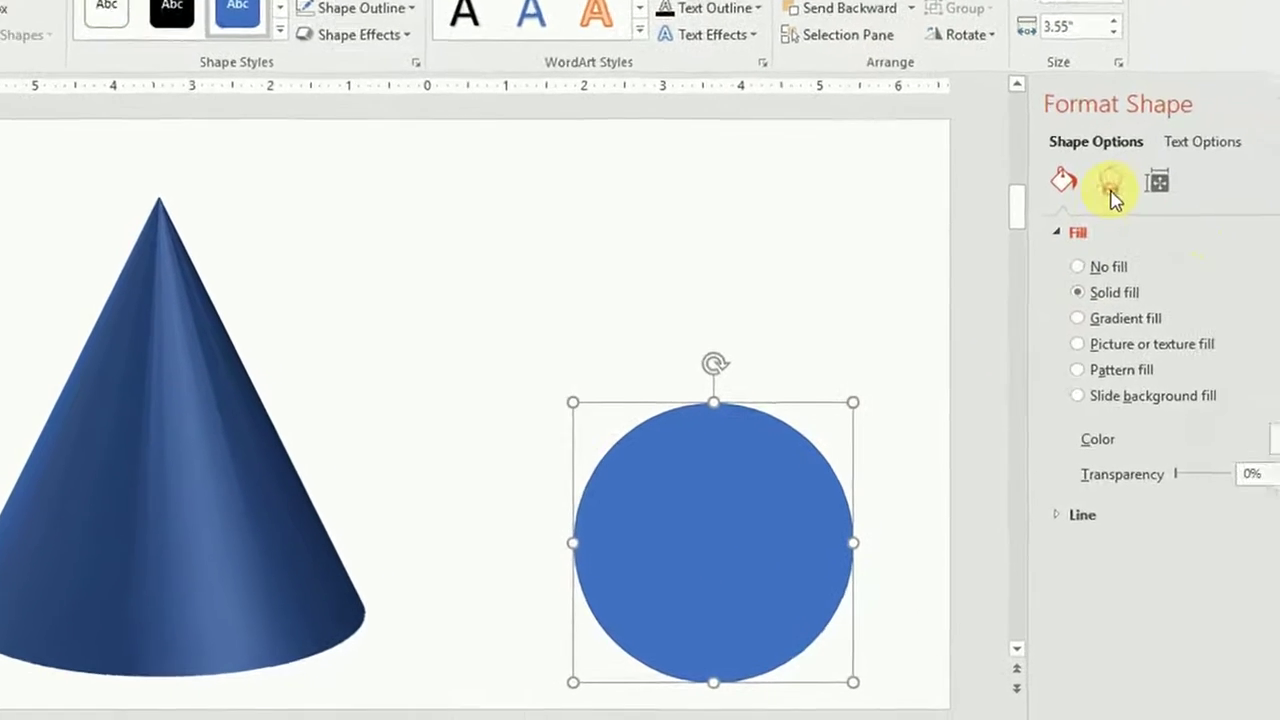
pyautogui.click(1231, 236)
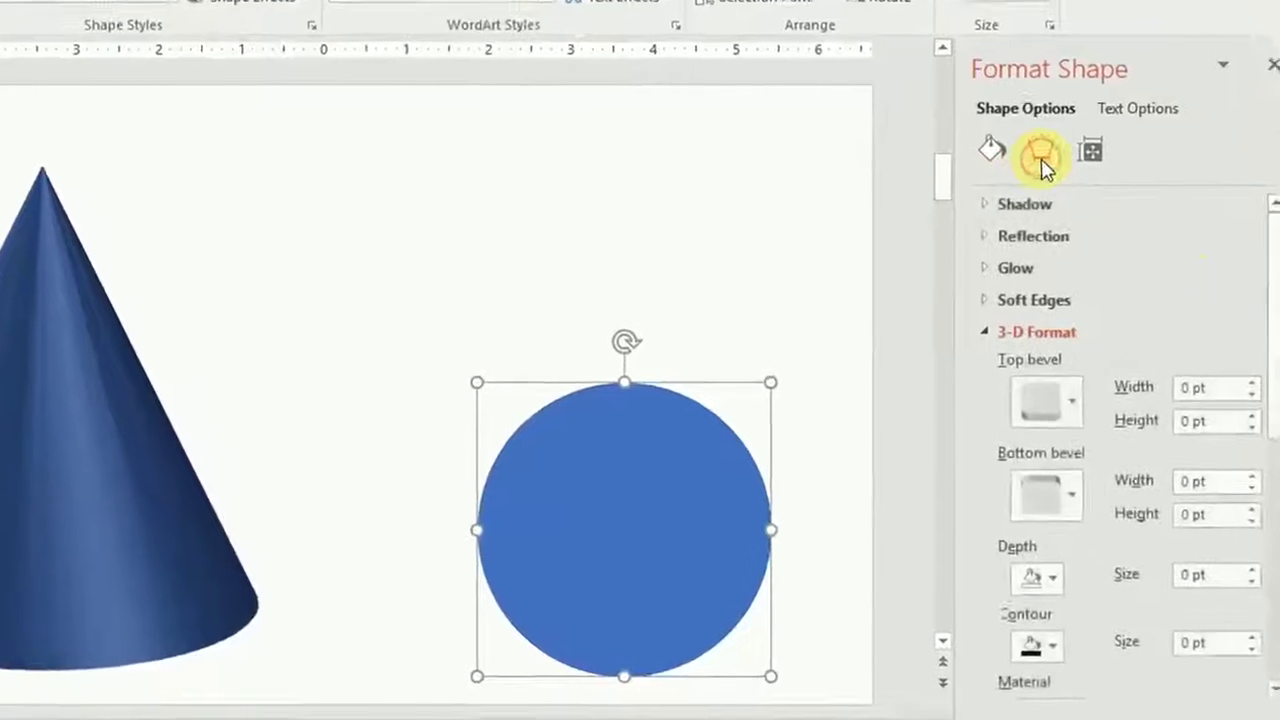
# Step: Give the circle a 300 pt top bevel height and the Off Axis 1: Top 3-D rotation
pyautogui.moveTo(1253, 290); pyautogui.dragTo(1255, 320)
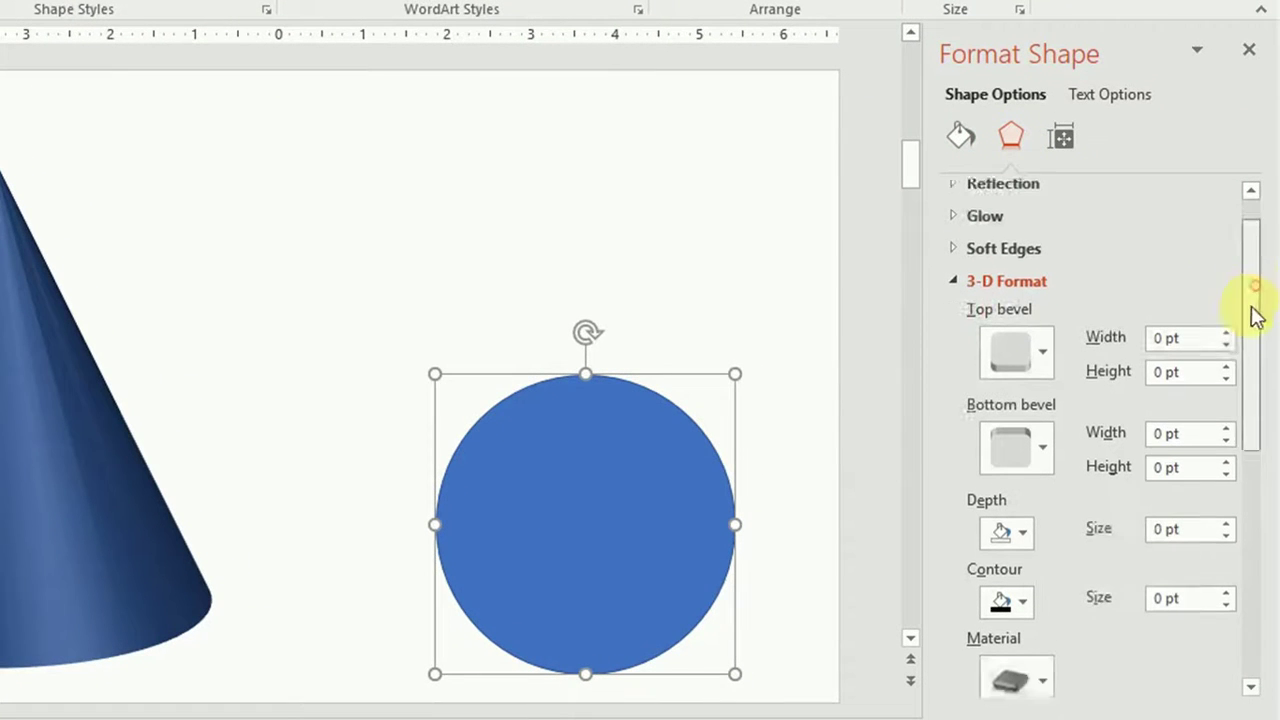
pyautogui.click(1198, 361)
pyautogui.write('00')
pyautogui.moveTo(1252, 415); pyautogui.dragTo(1257, 627)
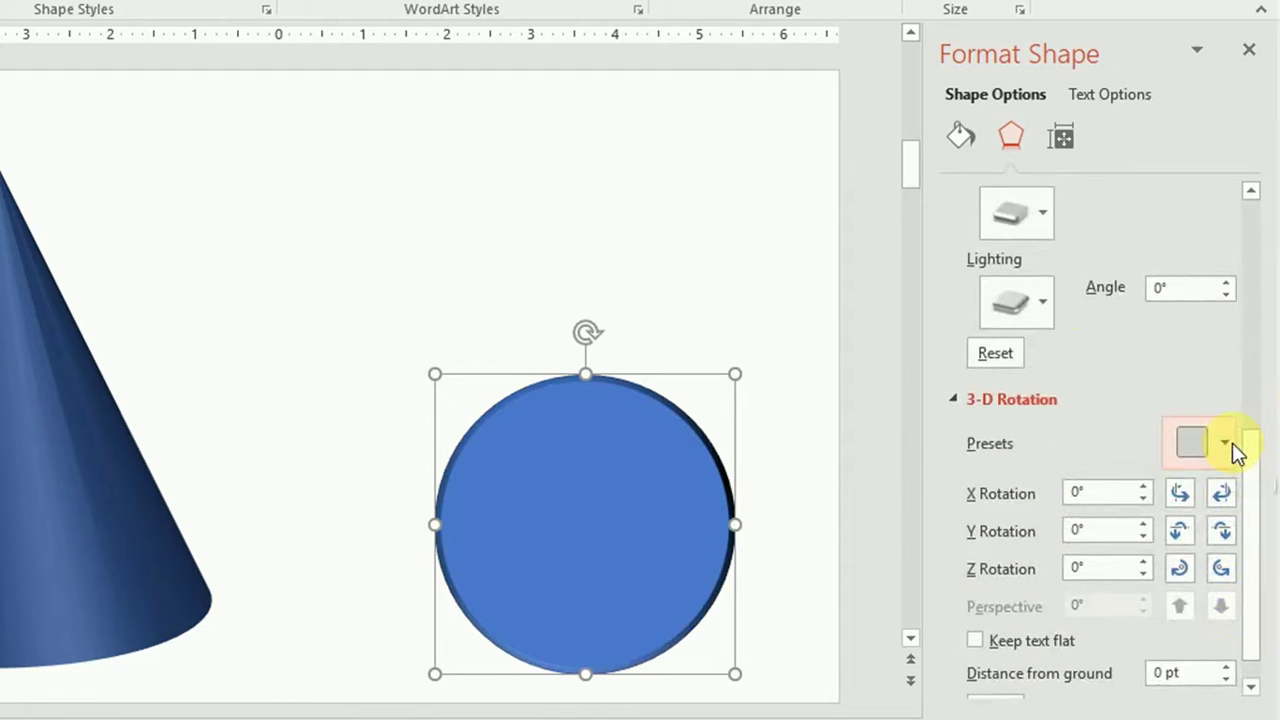
pyautogui.click(1224, 443)
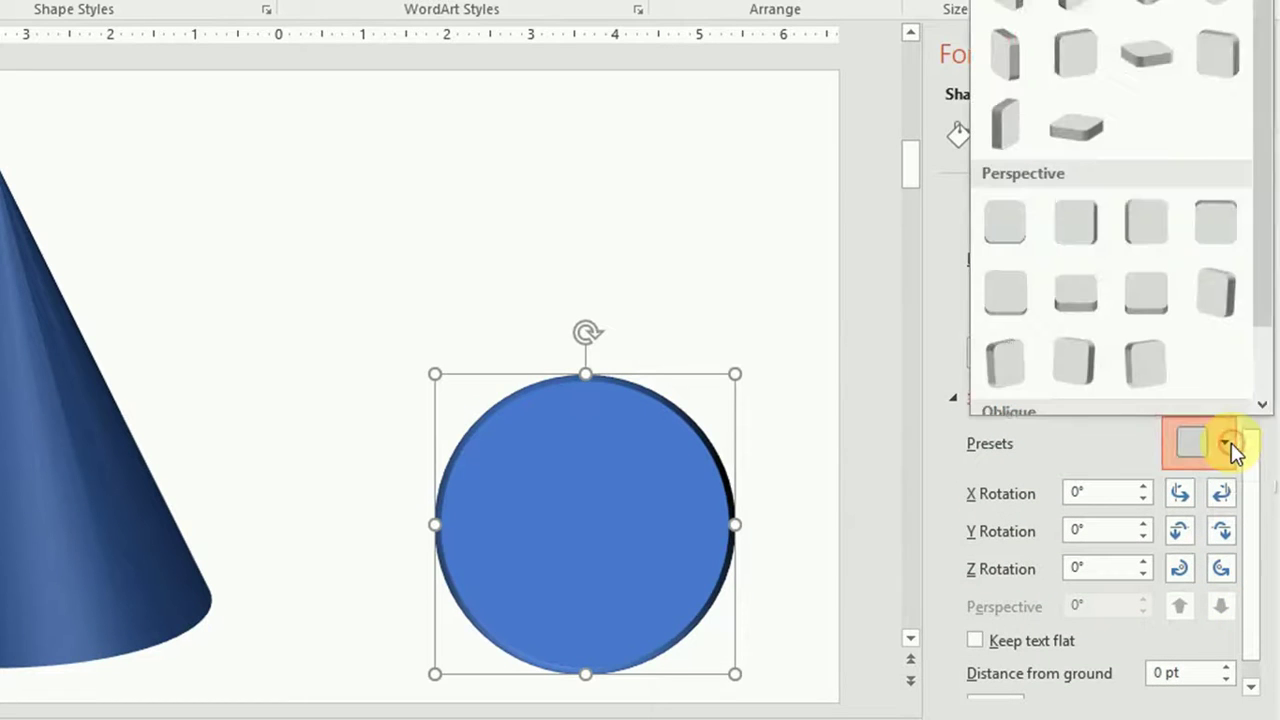
pyautogui.click(1167, 58)
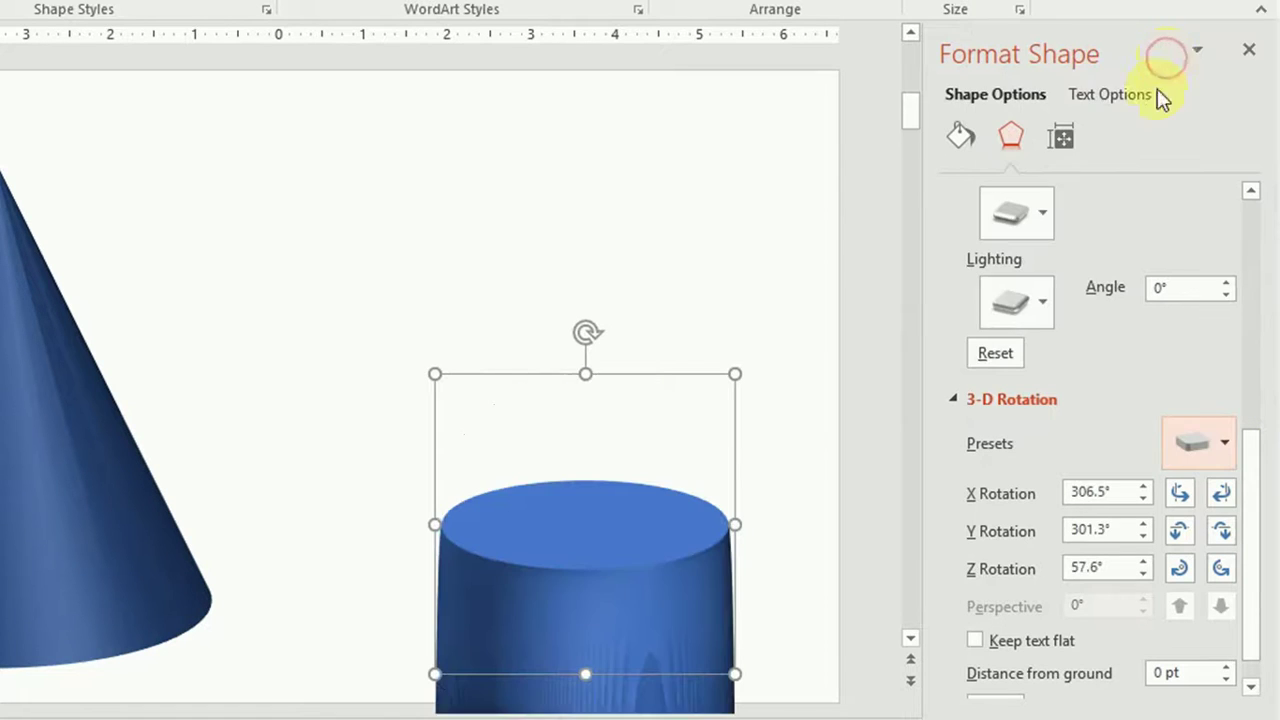
# Step: Move the cylinder higher on the slide and begin increasing its top bevel width
pyautogui.moveTo(740, 452); pyautogui.dragTo(716, 224)
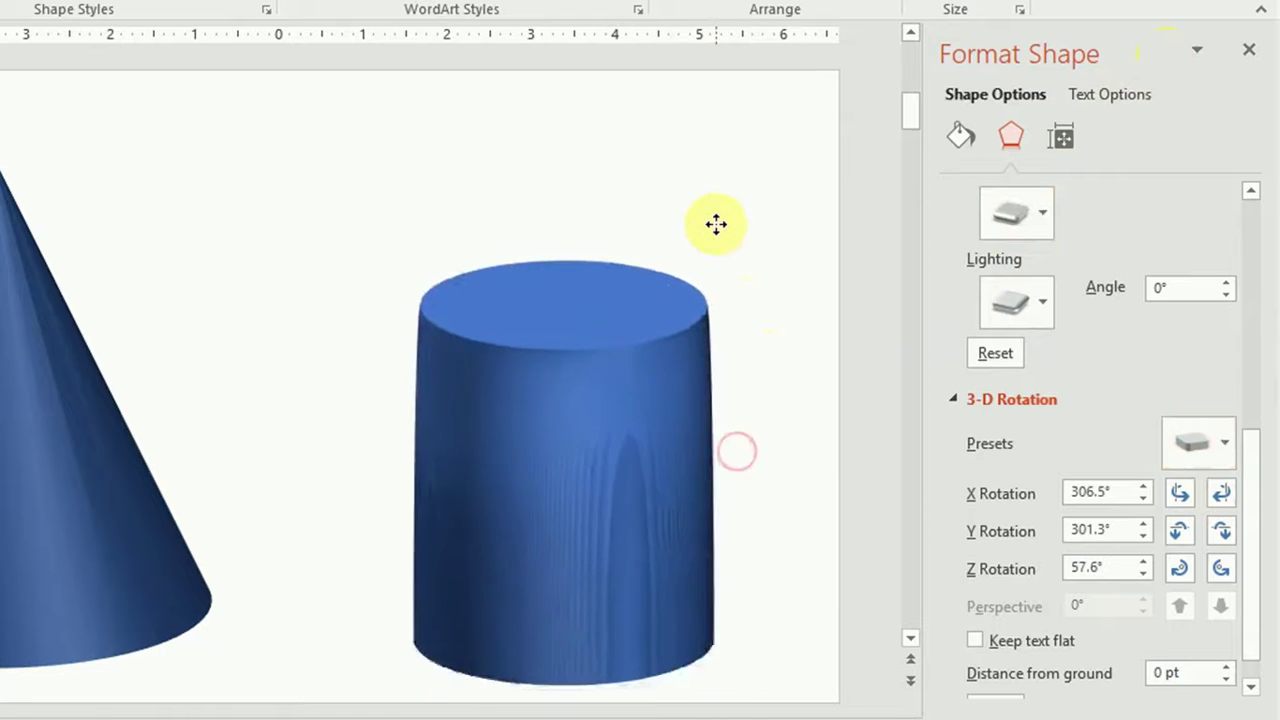
pyautogui.moveTo(1251, 511); pyautogui.dragTo(1258, 232)
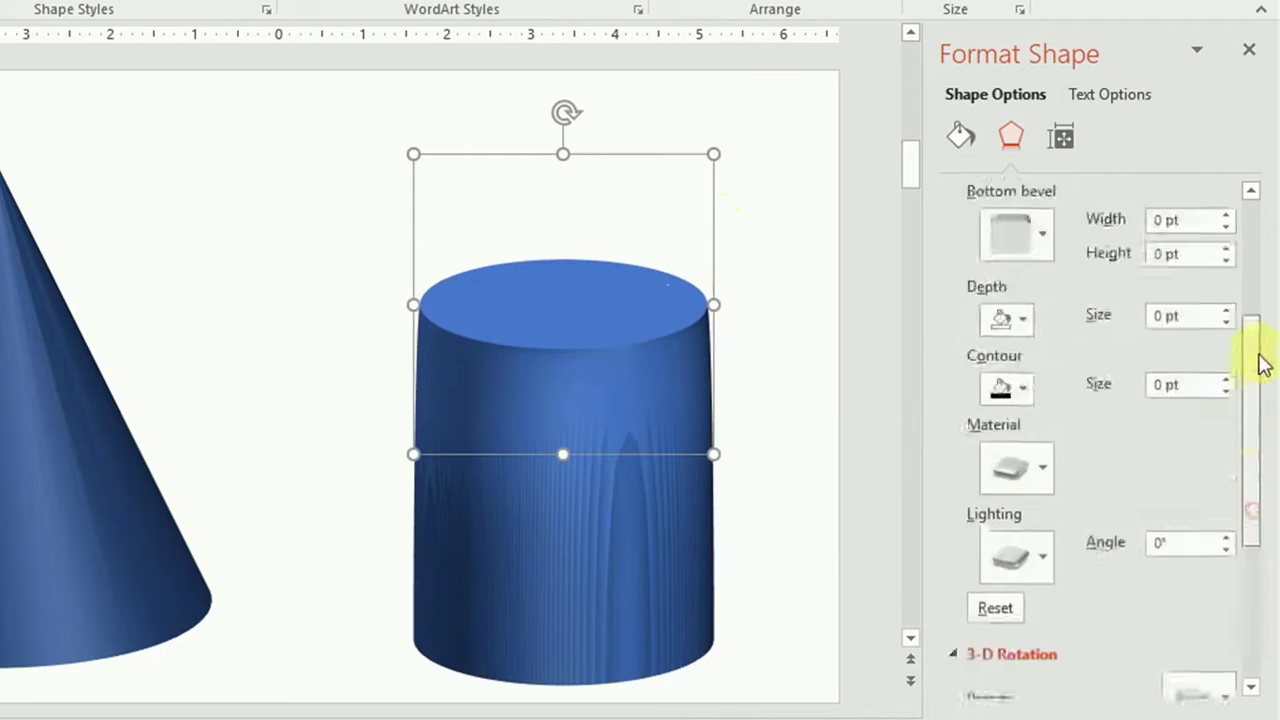
pyautogui.moveTo(1184, 381); pyautogui.dragTo(1090, 380)
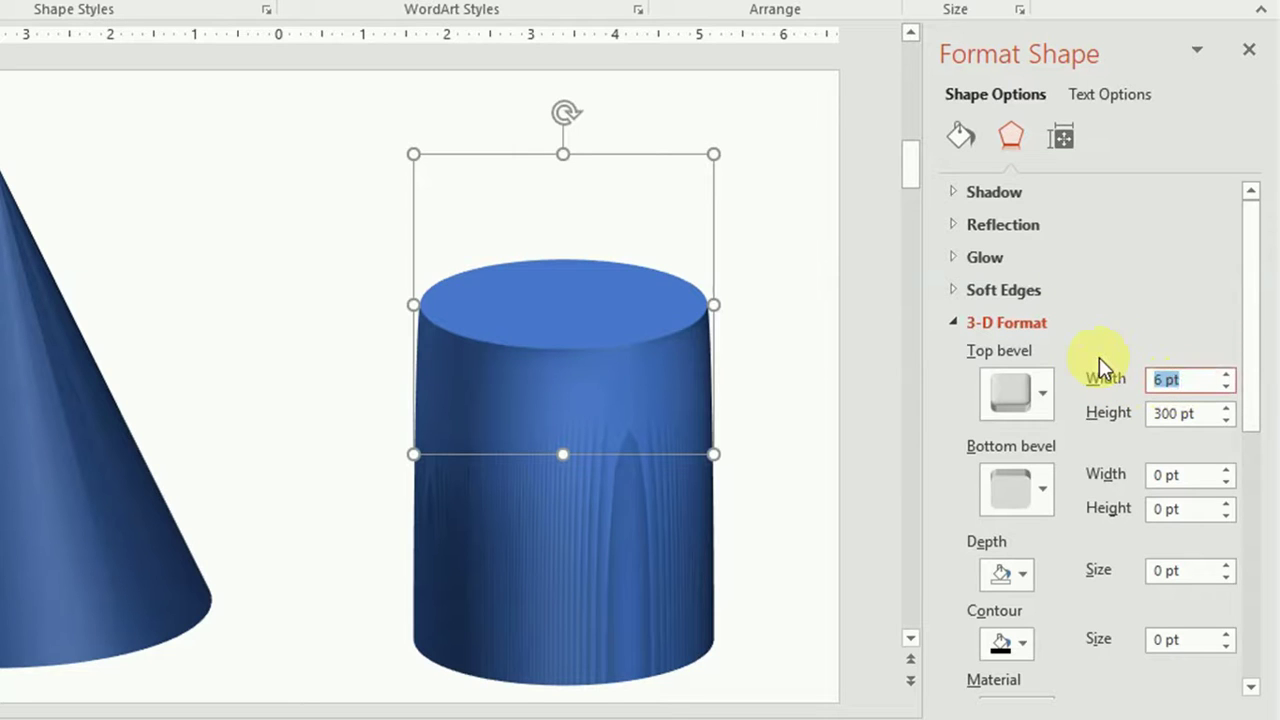
pyautogui.press('Up')
pyautogui.press('Up')
pyautogui.press('Up')
pyautogui.press('Up')
pyautogui.press('Up')
pyautogui.press('Up')
pyautogui.press('Up')
pyautogui.press('Up')
pyautogui.press('Up')
pyautogui.press('Up')
pyautogui.press('Up')
pyautogui.press('Up')
pyautogui.press('Up')
pyautogui.press('Up')
pyautogui.press('Up')
pyautogui.press('Up')
pyautogui.press('Up')
pyautogui.press('Up')
pyautogui.press('Up')
pyautogui.press('Up')
pyautogui.press('Up')
pyautogui.press('Up')
pyautogui.press('Up')
pyautogui.press('Up')
pyautogui.press('Up')
pyautogui.press('Up')
pyautogui.press('Up')
pyautogui.press('Up')
pyautogui.press('Up')
pyautogui.press('Up')
pyautogui.press('Up')
pyautogui.press('Up')
pyautogui.press('Up')
pyautogui.press('Up')
pyautogui.press('Up')
pyautogui.press('Up')
pyautogui.press('Up')
pyautogui.press('Up')
pyautogui.press('Up')
pyautogui.press('Up')
pyautogui.press('Up')
pyautogui.press('Up')
pyautogui.press('Up')
pyautogui.press('Up')
pyautogui.press('Up')
pyautogui.press('Up')
pyautogui.press('Up')
pyautogui.press('Up')
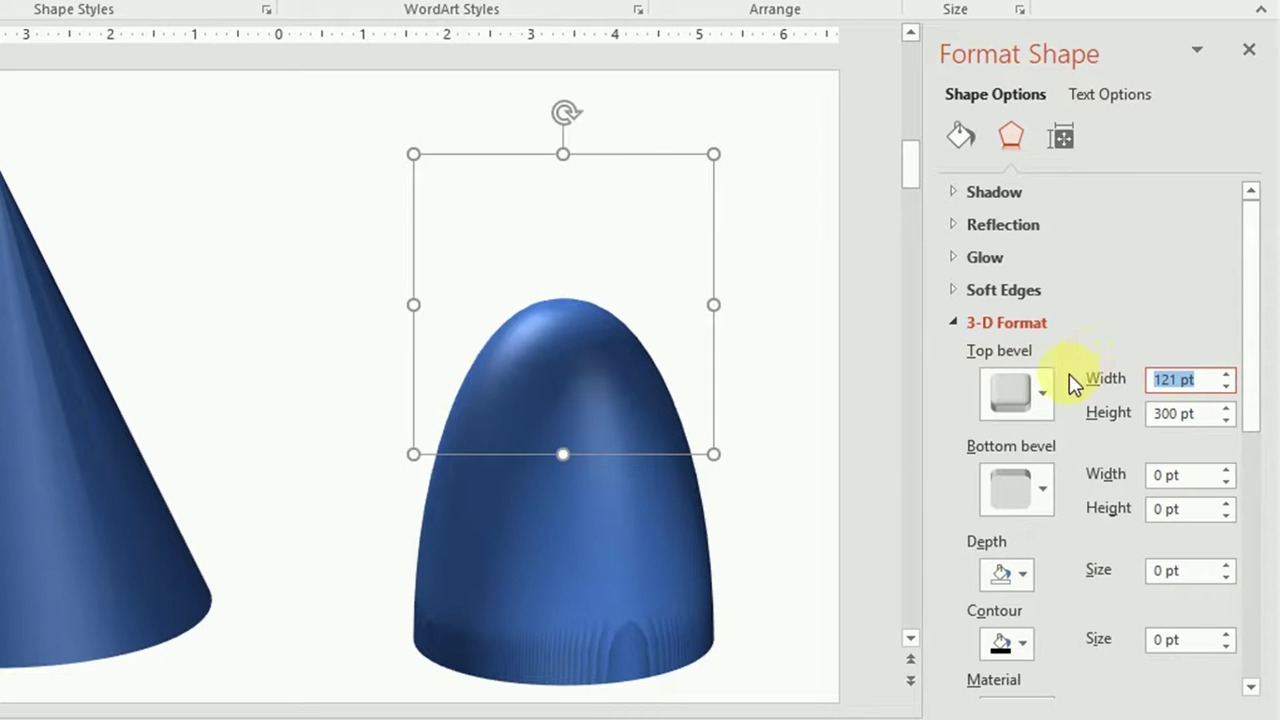
# Step: Apply the Angle top bevel and set its width to 128 pt for a pointed cone
pyautogui.click(1040, 397)
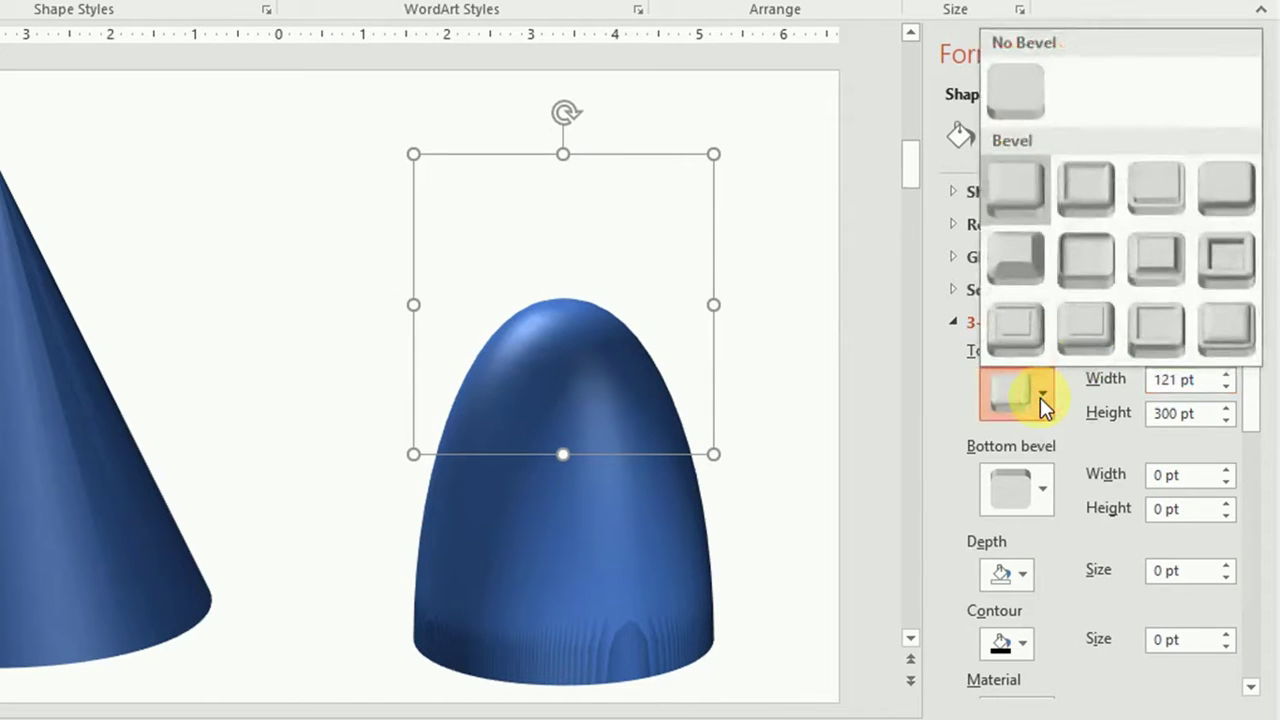
pyautogui.click(1022, 258)
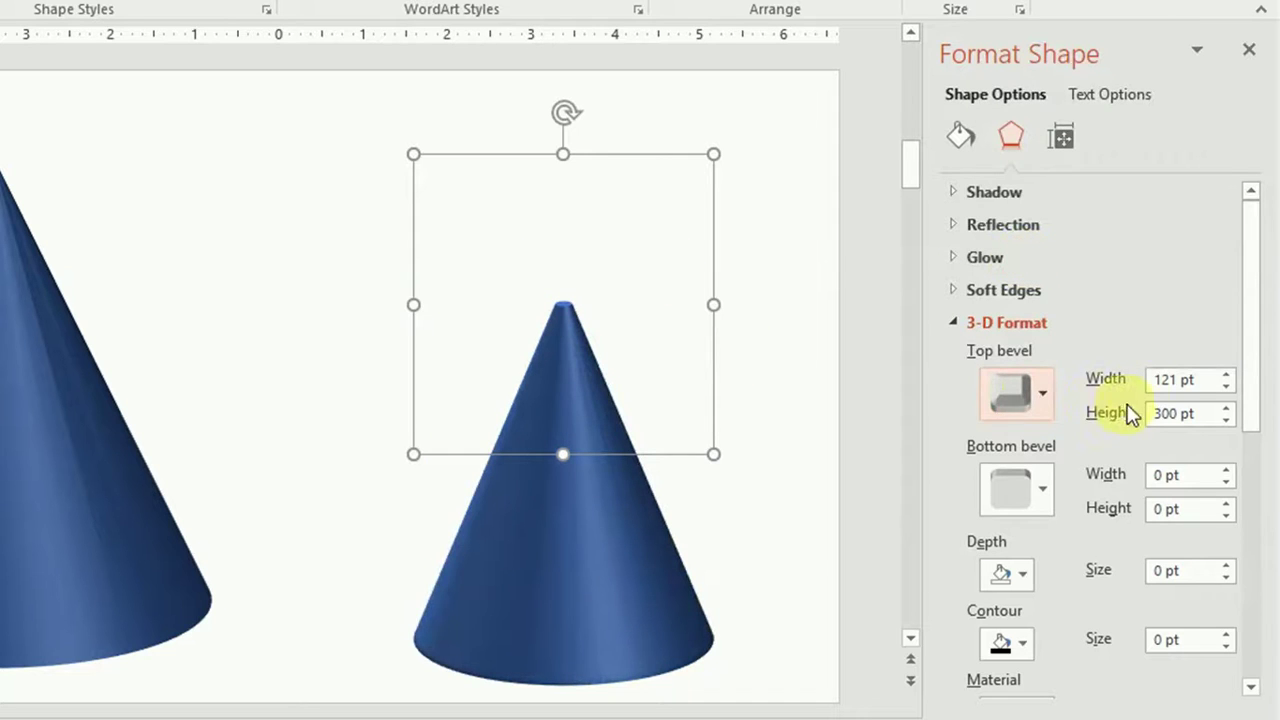
pyautogui.click(1175, 380)
pyautogui.press('Up')
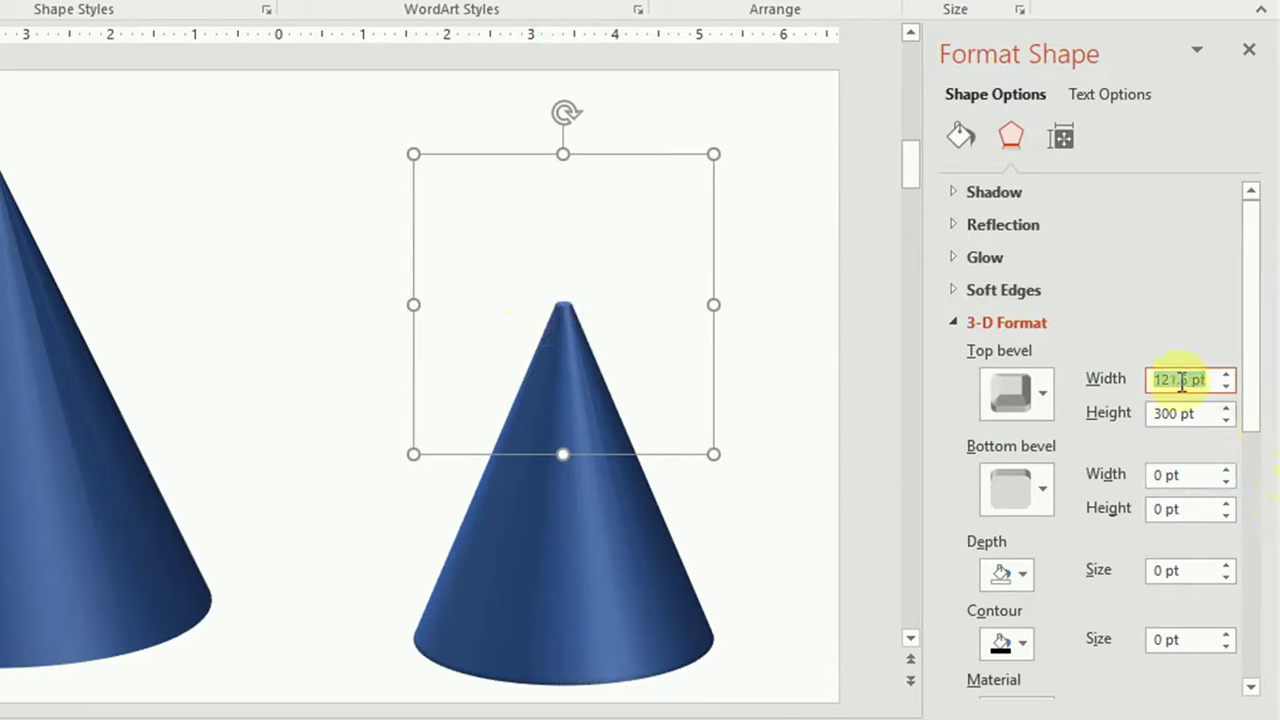
pyautogui.press('Up')
pyautogui.press('Up')
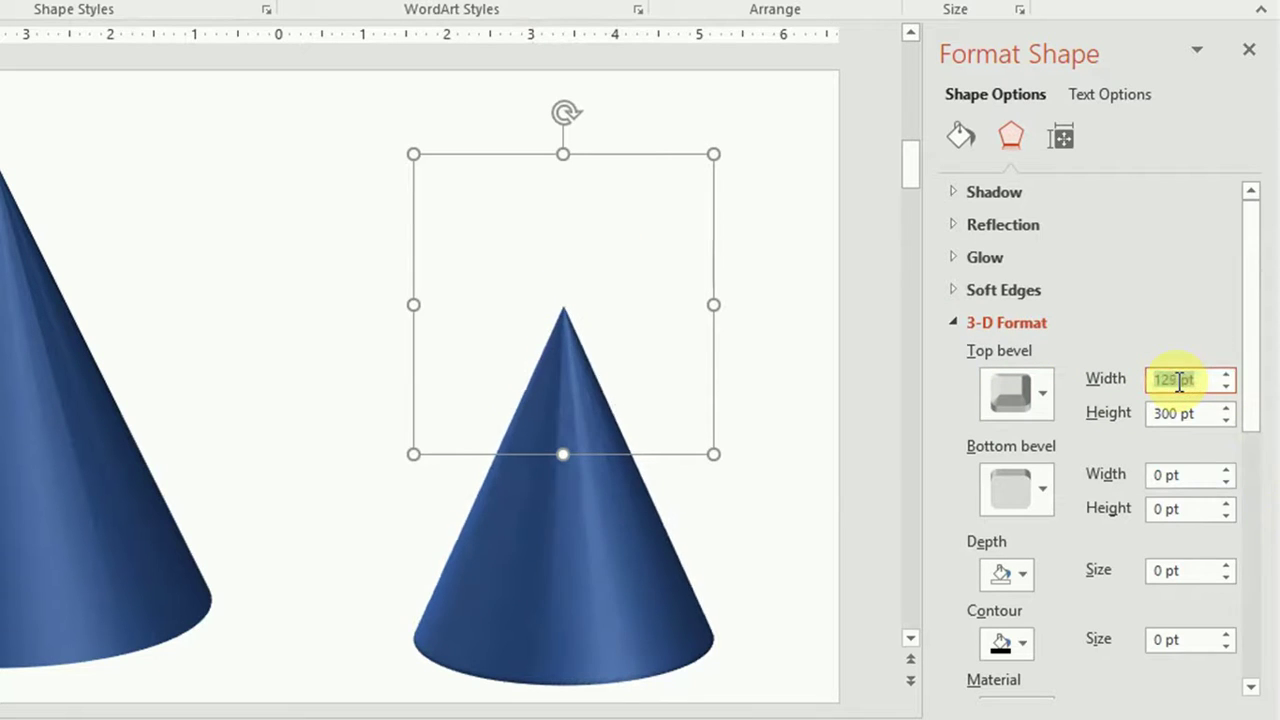
pyautogui.press('Down')
pyautogui.press('Down')
pyautogui.press('Down')
pyautogui.press('Up')
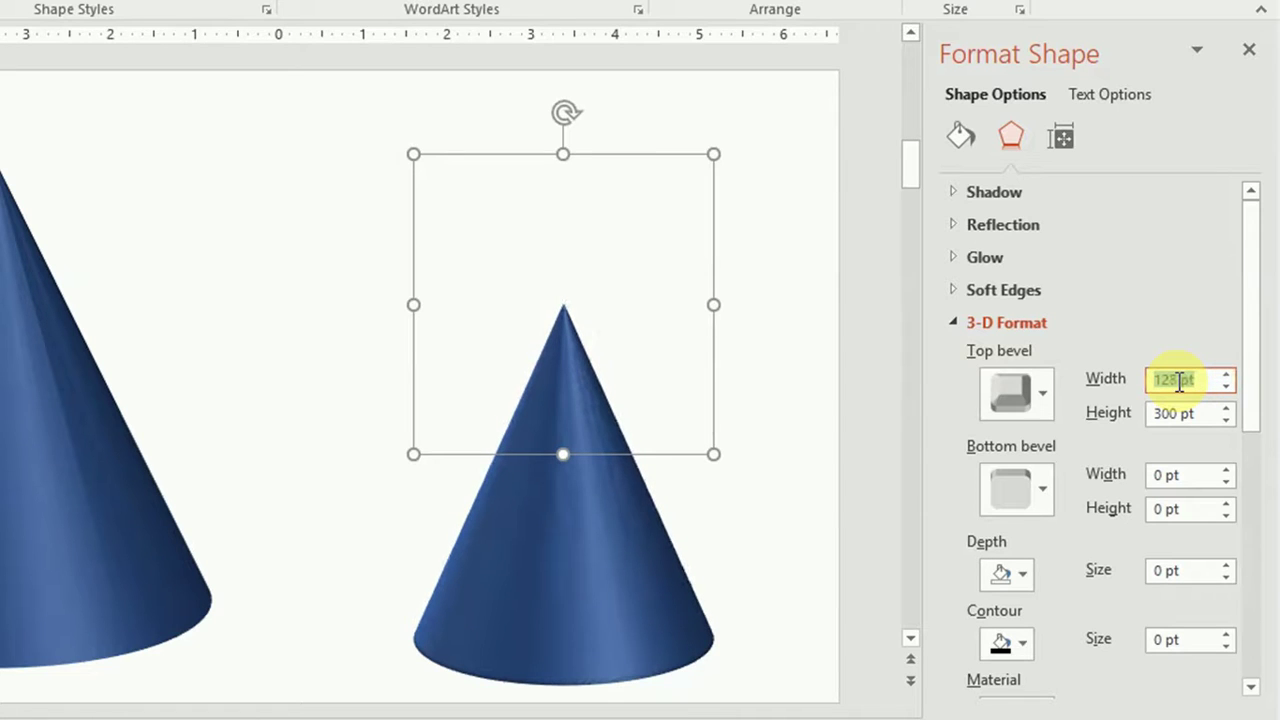
pyautogui.click(808, 394)
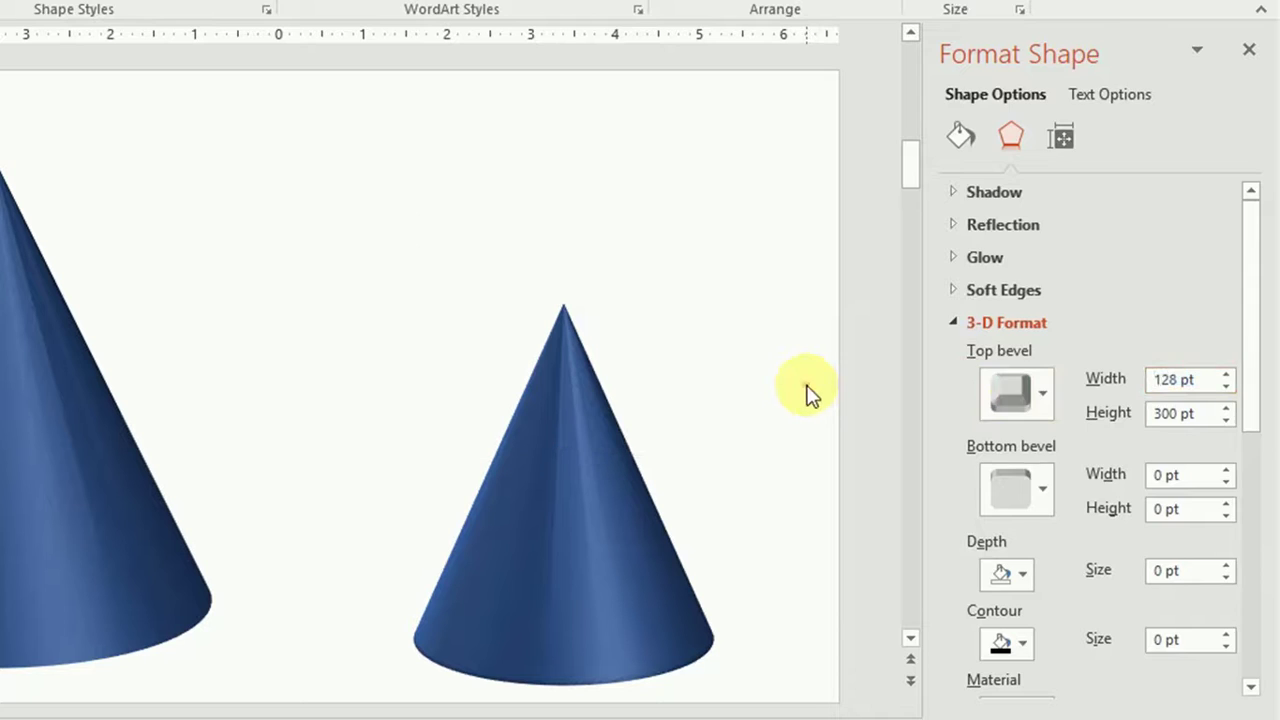
# Step: Give the second cone a shiny Special Effect material in 3-D Format
pyautogui.click(598, 453)
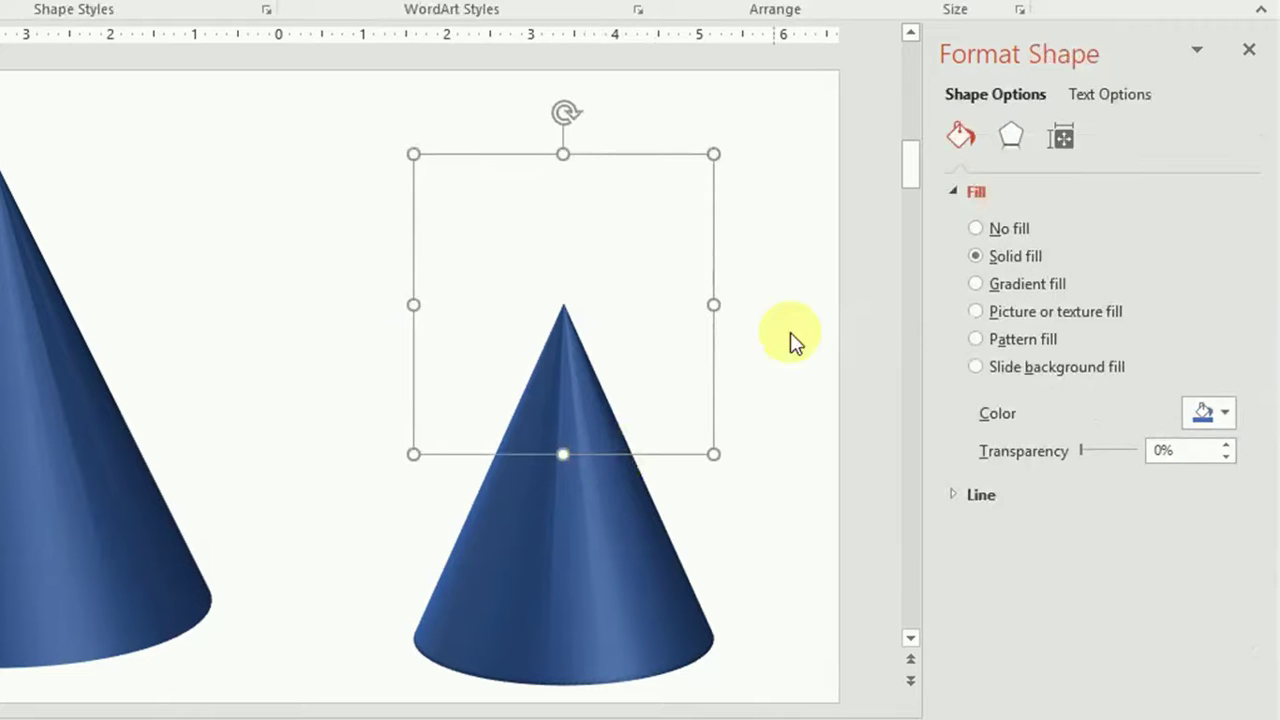
pyautogui.click(1002, 148)
pyautogui.moveTo(1249, 290); pyautogui.dragTo(1253, 455)
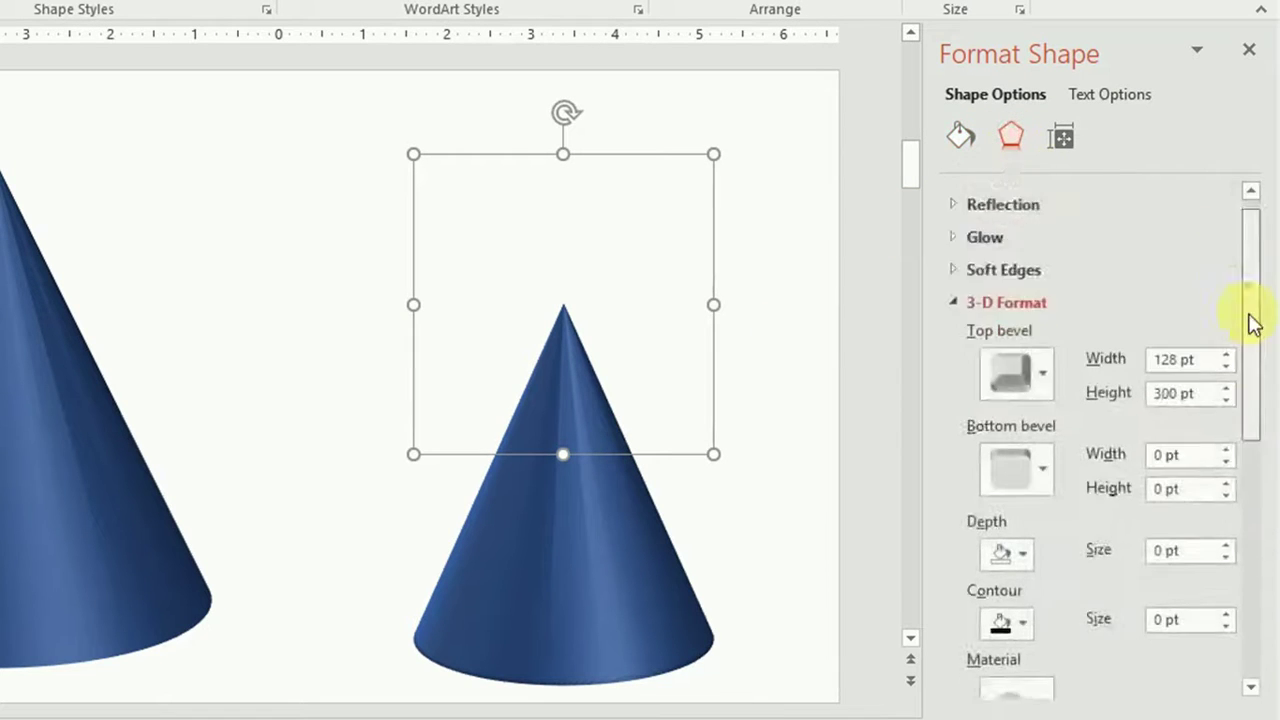
pyautogui.click(1034, 362)
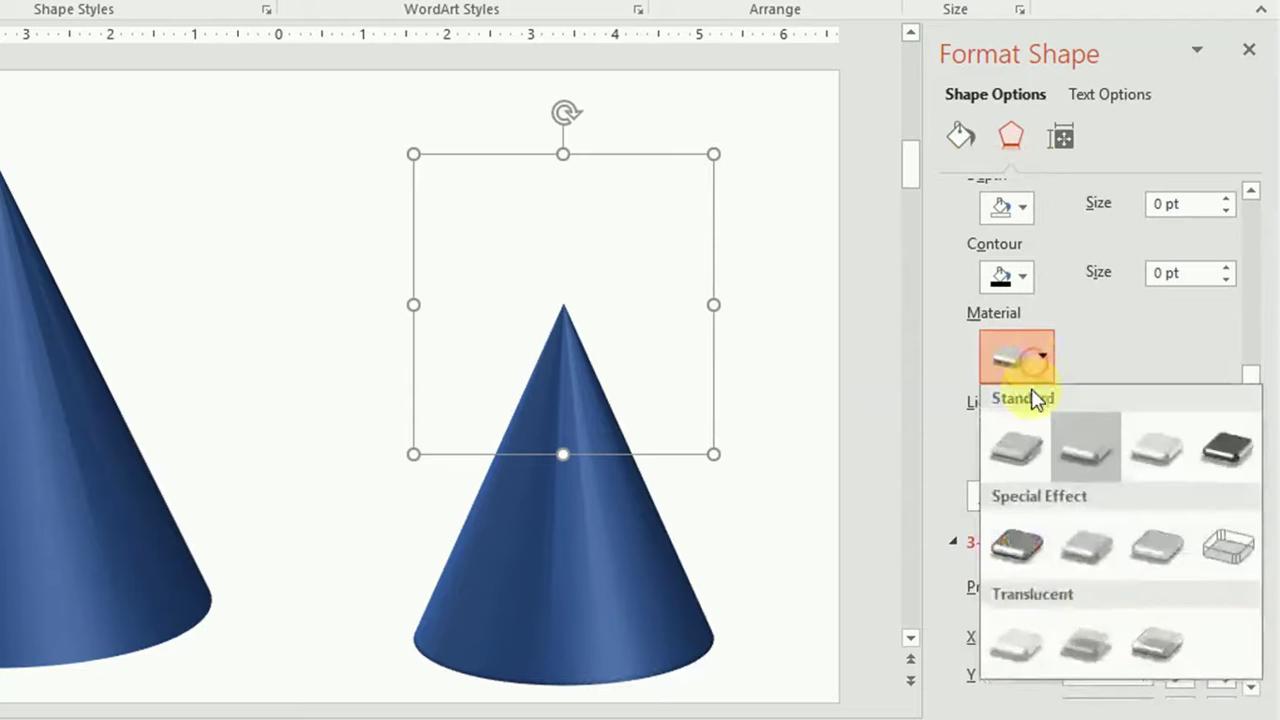
pyautogui.click(1106, 556)
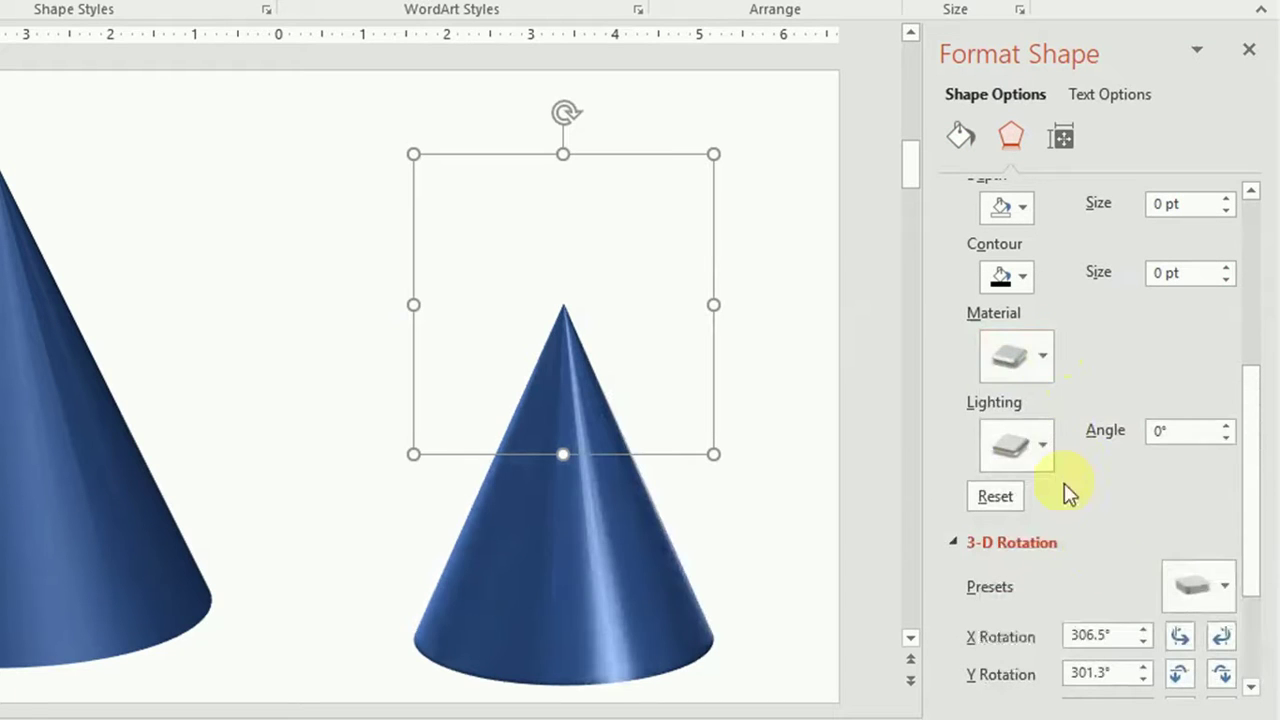
# Step: Apply a Cool lighting preset to the cone, settling on the first one tried
pyautogui.click(1045, 450)
pyautogui.click(1089, 293)
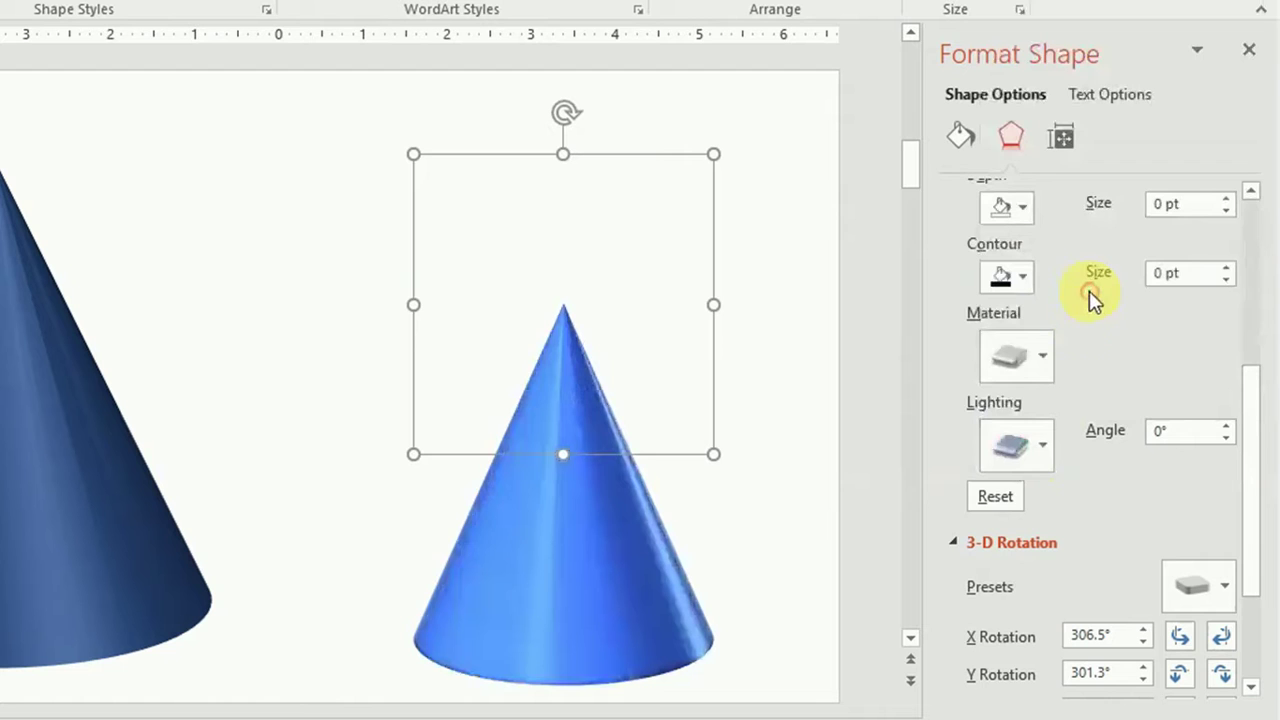
pyautogui.click(1045, 450)
pyautogui.click(1029, 302)
pyautogui.click(1011, 459)
pyautogui.click(1046, 282)
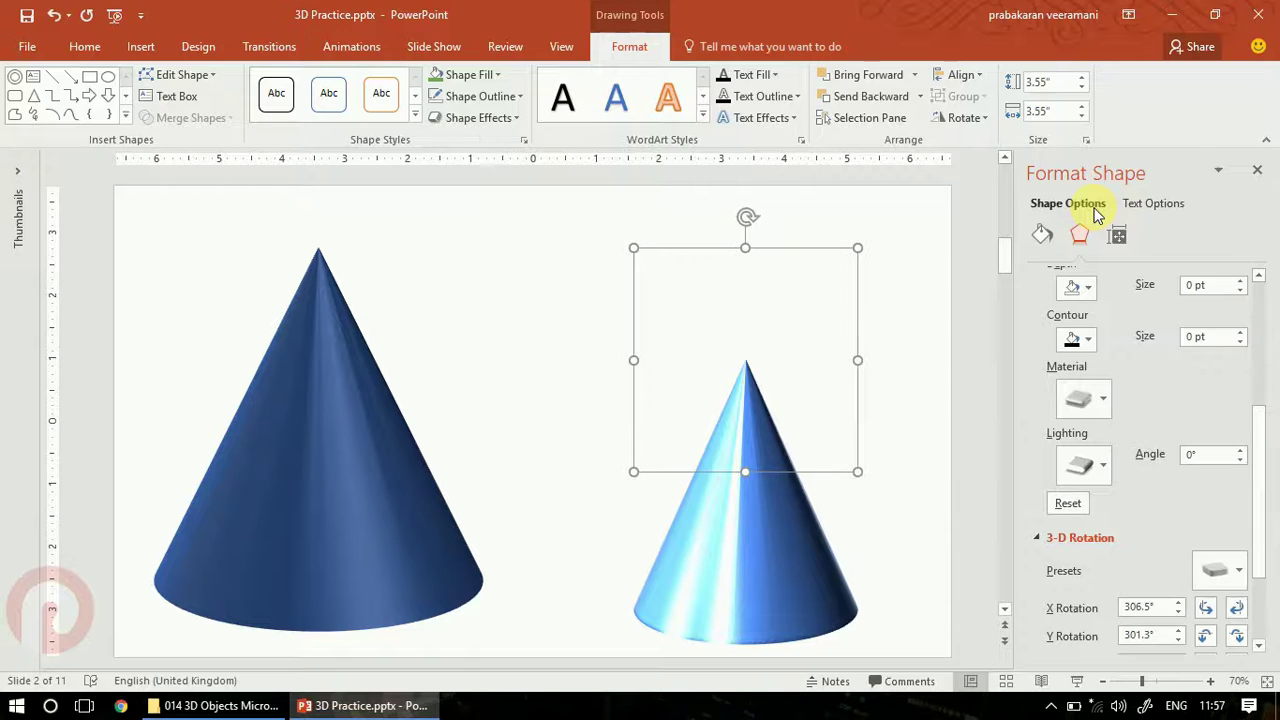
pyautogui.click(480, 362)
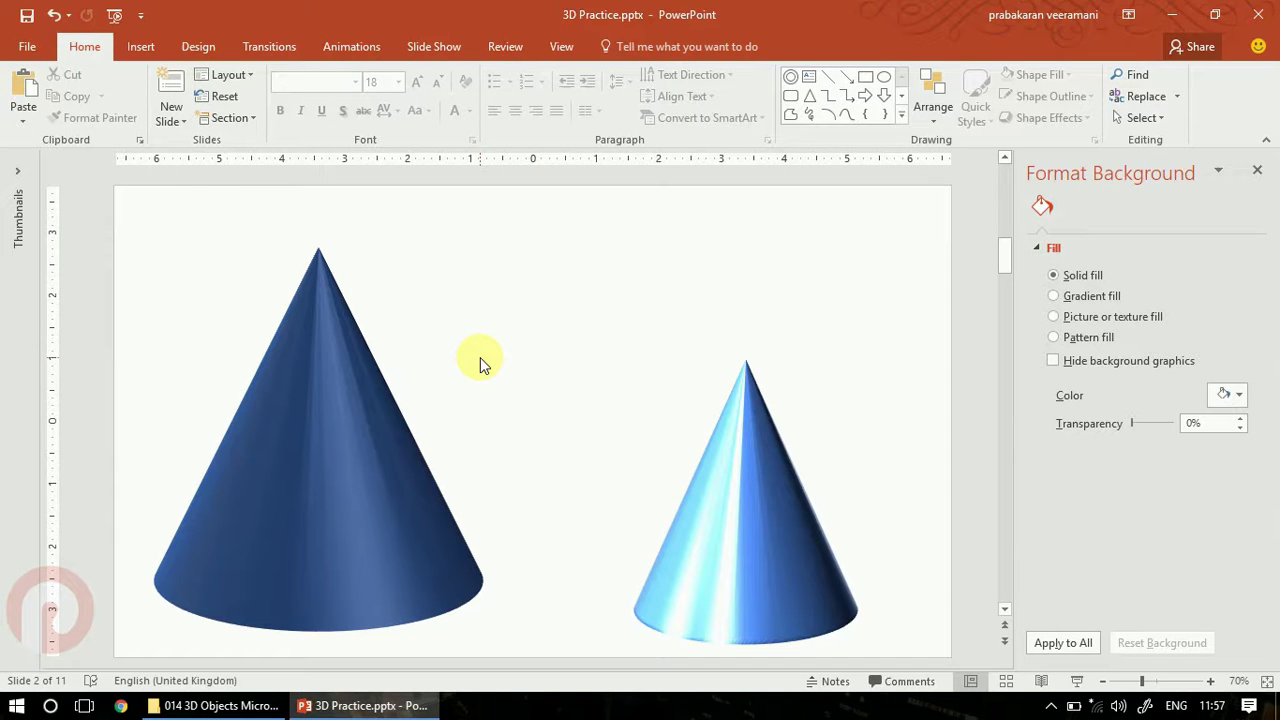